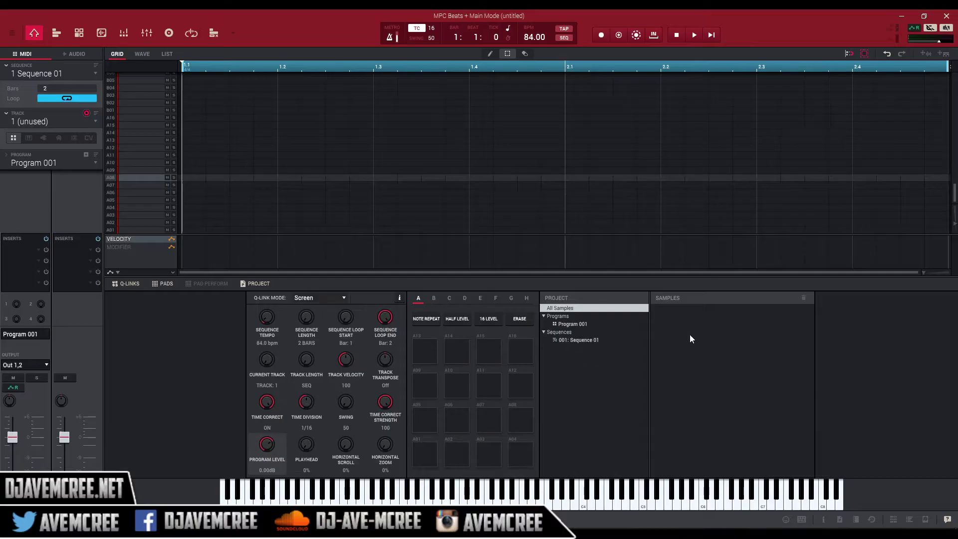
# Rerun the Startup Wizard, keeping the Akai MPK Mini mkII MIDI map and choosing the Advanced workspace.
pyautogui.click(12, 33)
pyautogui.moveTo(18, 76)
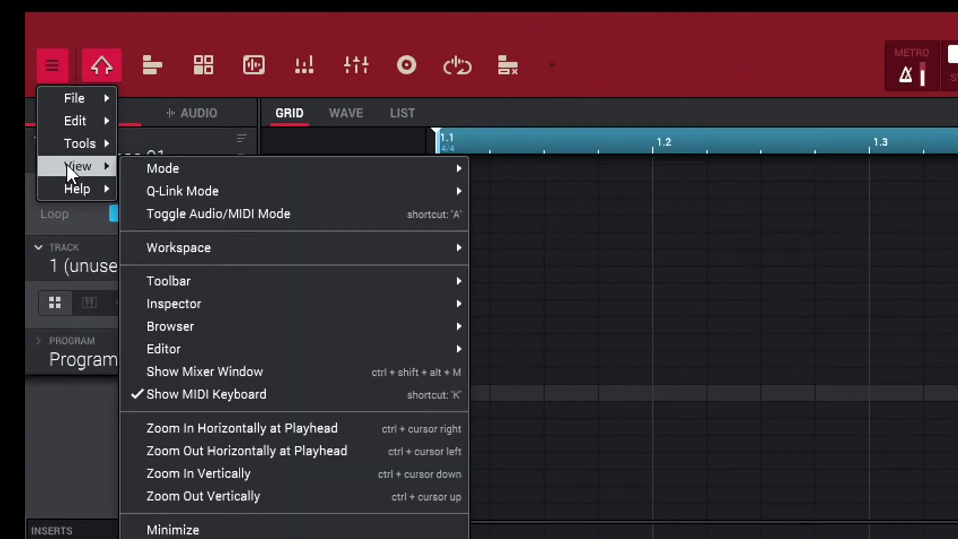
pyautogui.moveTo(99, 187)
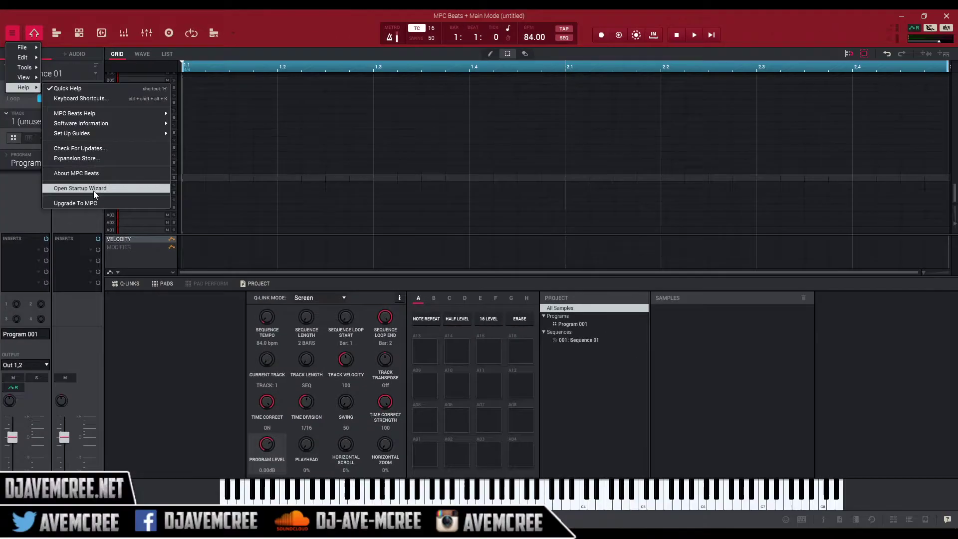
pyautogui.click(234, 418)
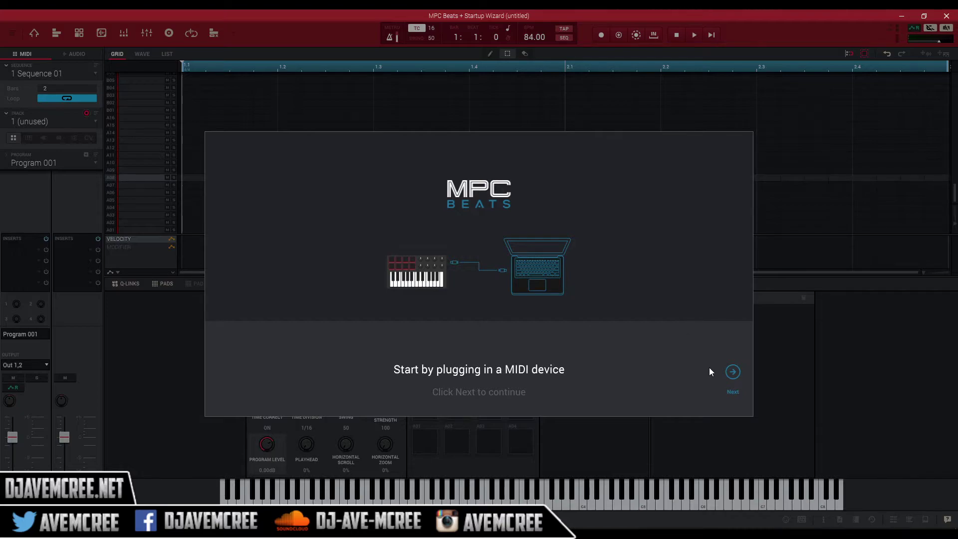
pyautogui.click(731, 371)
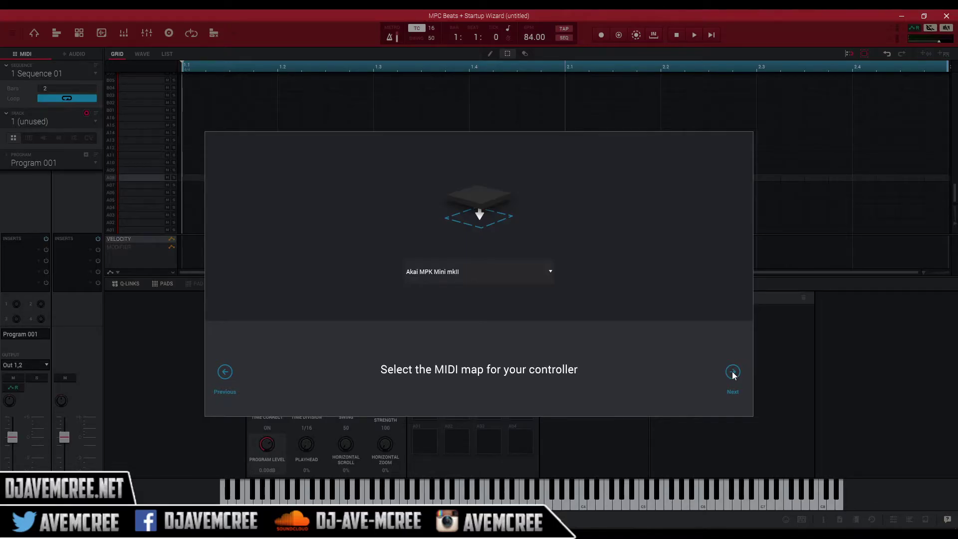
pyautogui.click(732, 371)
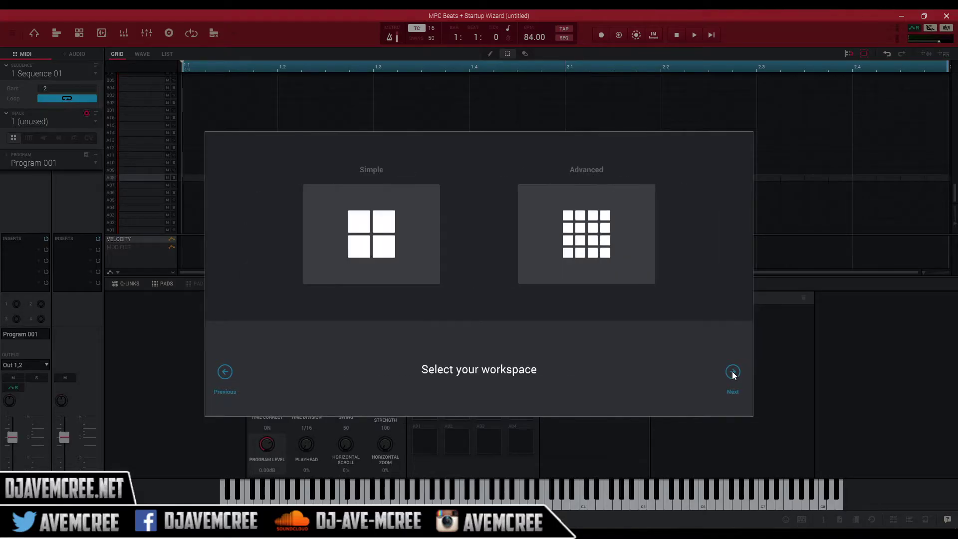
pyautogui.click(632, 241)
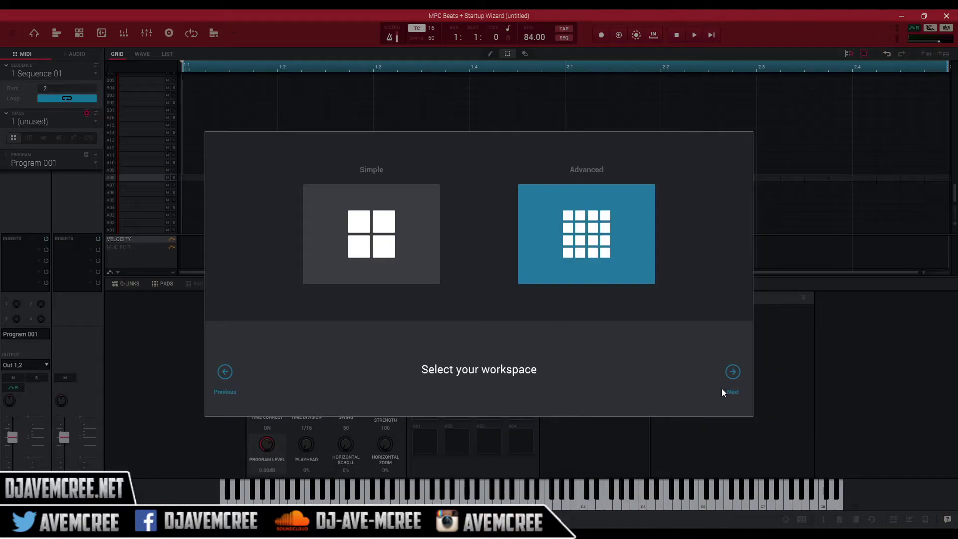
pyautogui.click(735, 376)
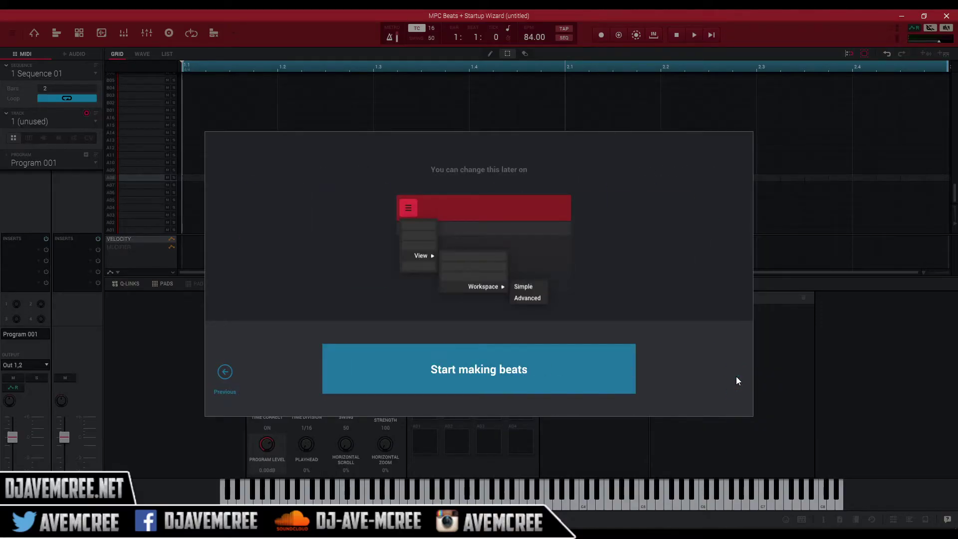
pyautogui.click(571, 378)
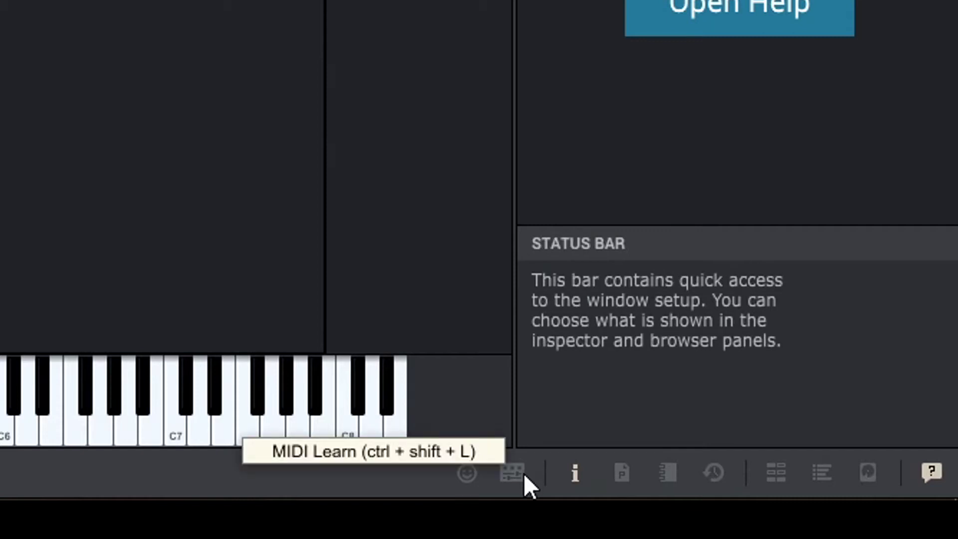
# Enable MIDI Learn so the MPK Mini mkII pad and Q-Link mappings are listed.
pyautogui.click(523, 474)
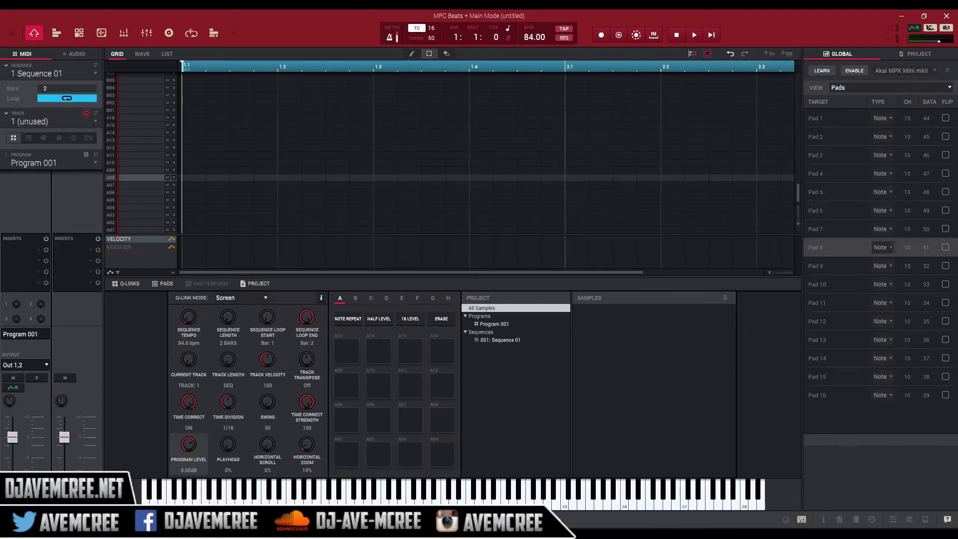
pyautogui.click(858, 73)
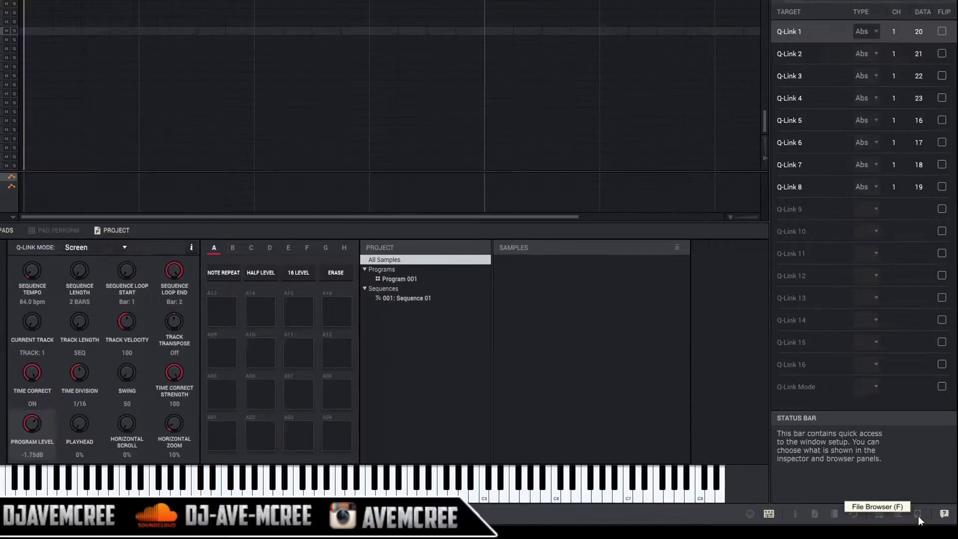
pyautogui.click(925, 519)
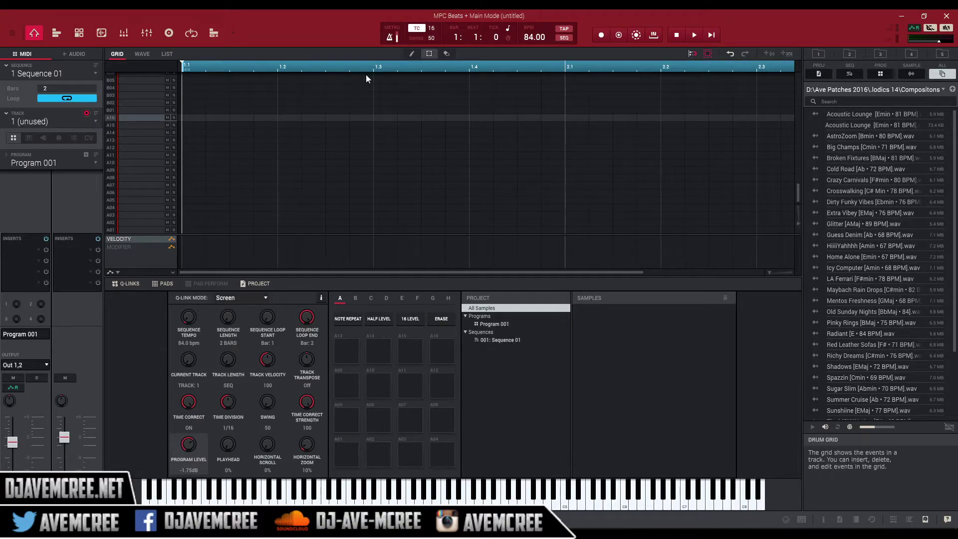
# Switch to Sampler mode and leave the recording input on Input 5,6, back in Main Mode.
pyautogui.click(169, 37)
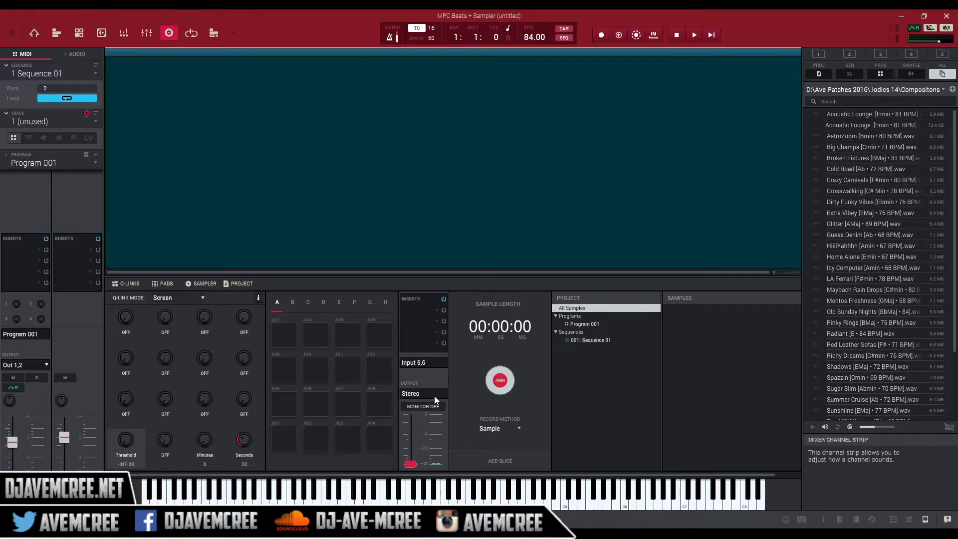
pyautogui.click(431, 365)
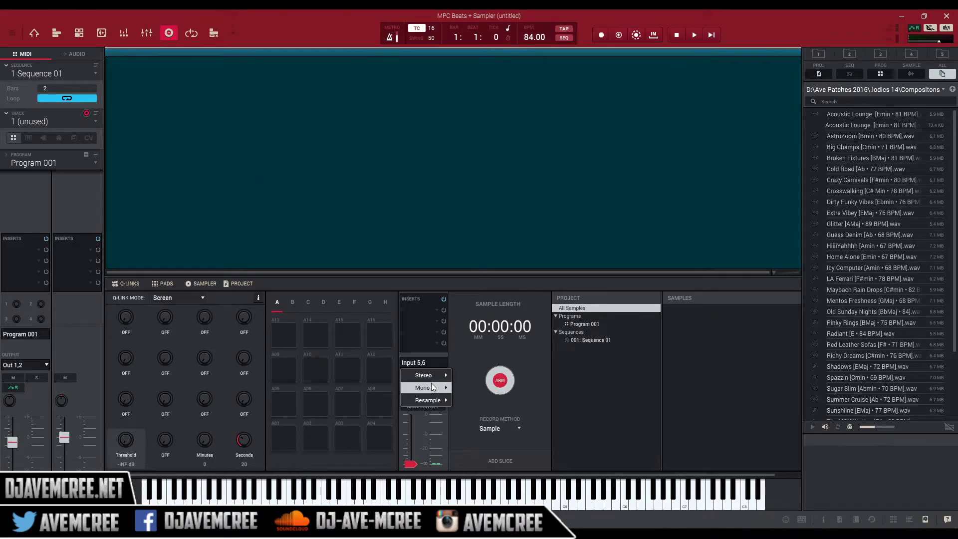
pyautogui.moveTo(435, 388)
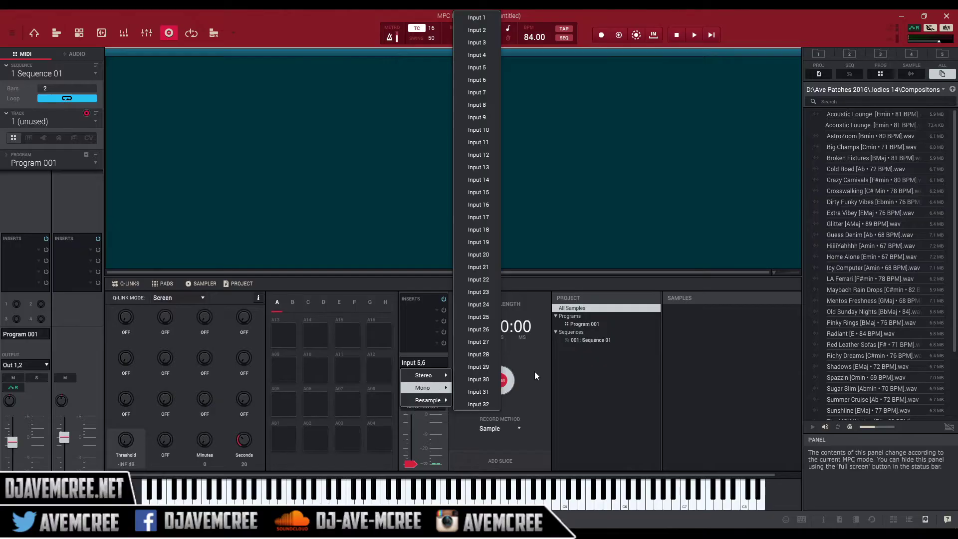
pyautogui.click(538, 360)
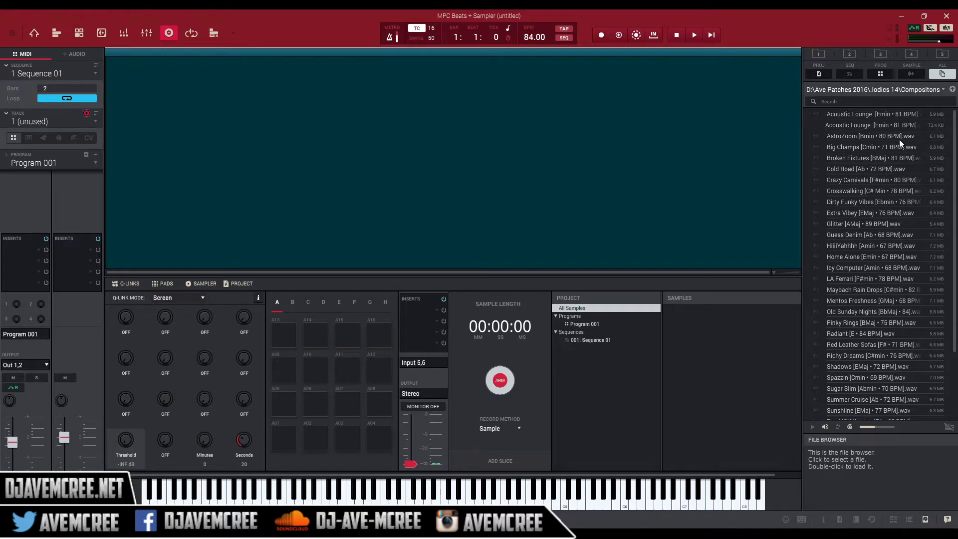
pyautogui.click(32, 34)
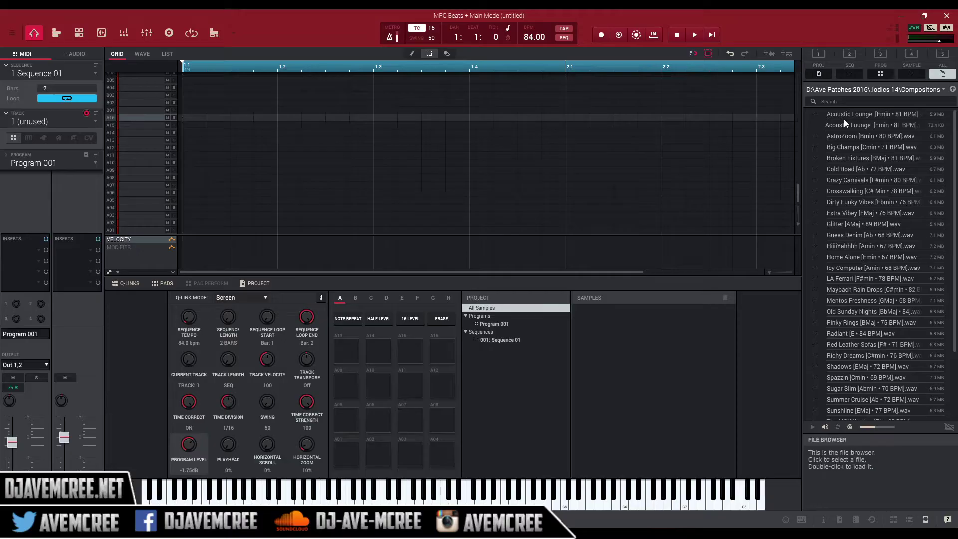
# Load the Icy Computer [Amin • 68 BPM] sample from the browser and open it in Sample Edit.
pyautogui.click(844, 143)
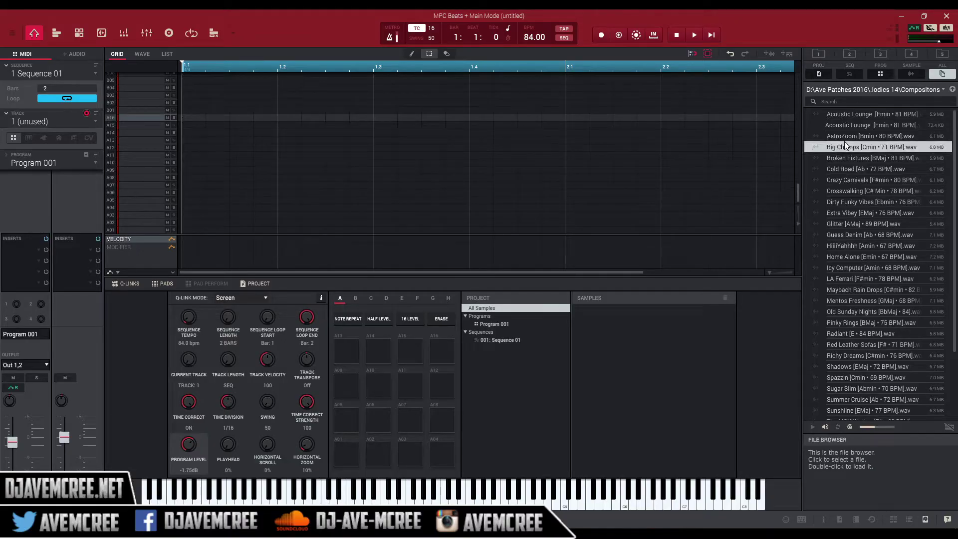
pyautogui.press('Down')
pyautogui.press('Down')
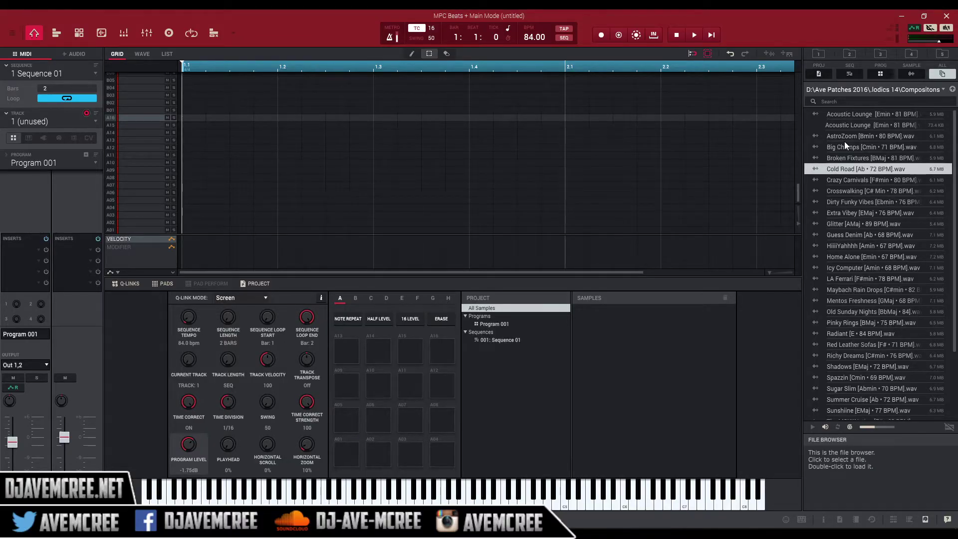
pyautogui.press('Down')
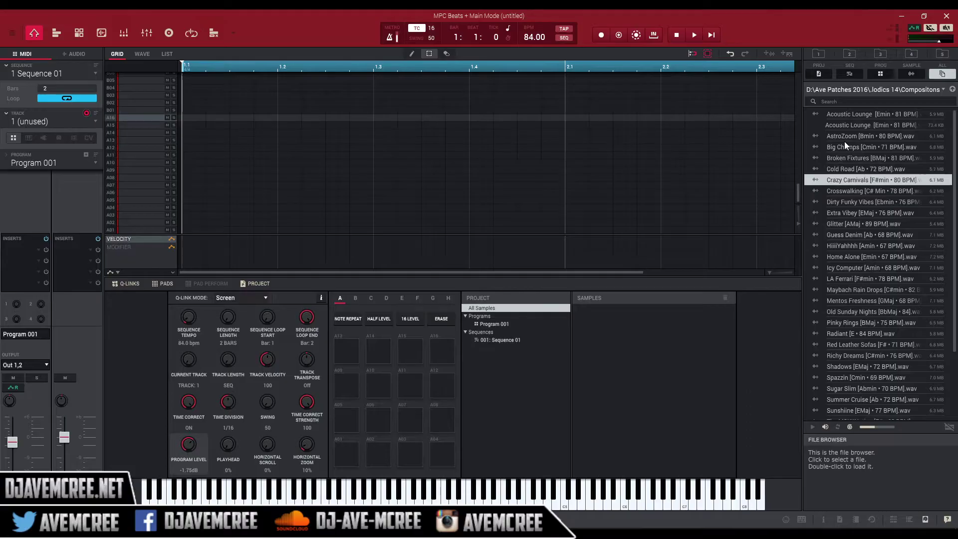
pyautogui.press('Down')
pyautogui.press('Down')
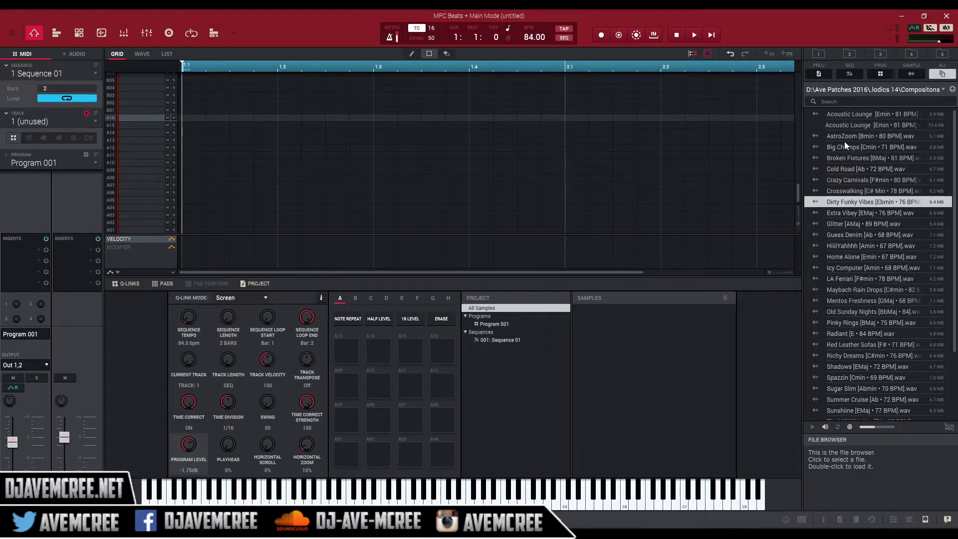
pyautogui.press('Down')
pyautogui.press('Down')
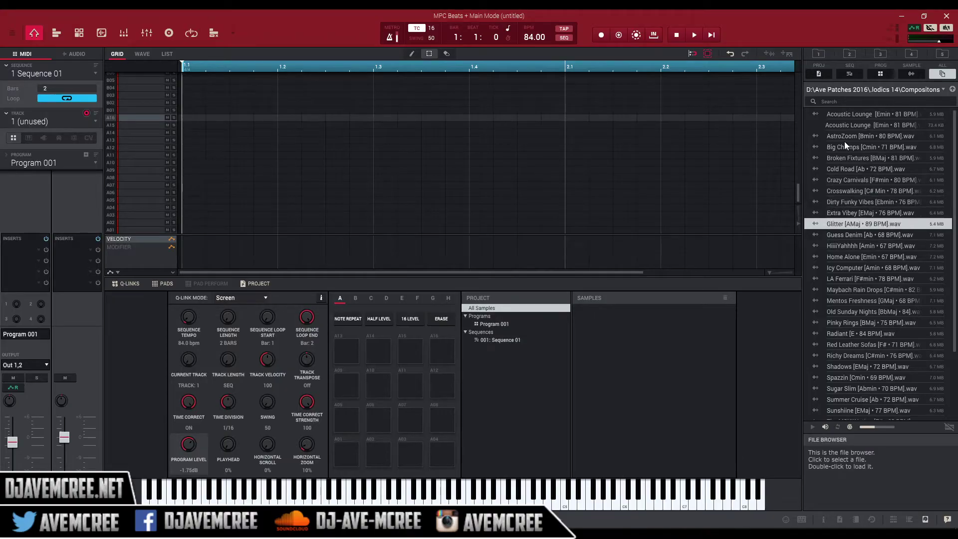
pyautogui.press('Down')
pyautogui.press('Down')
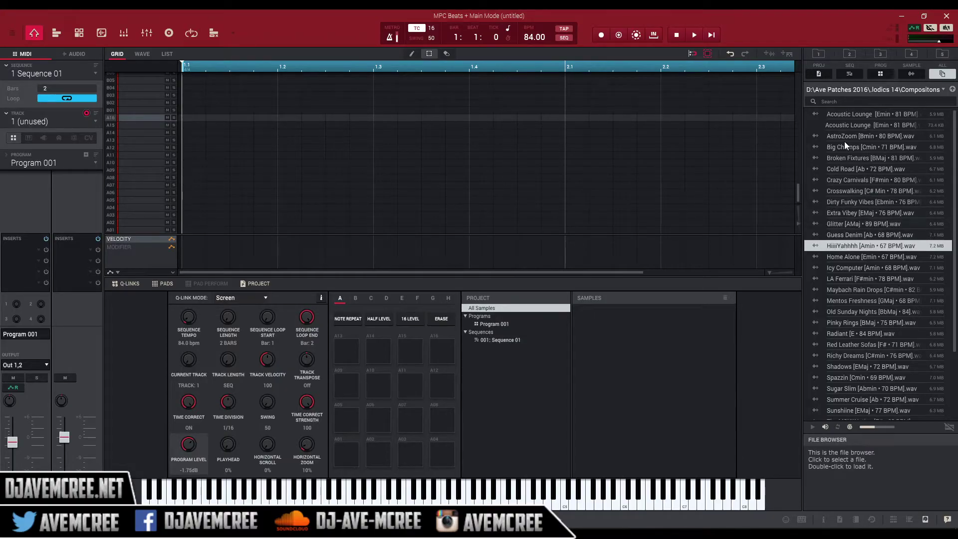
pyautogui.press('Down')
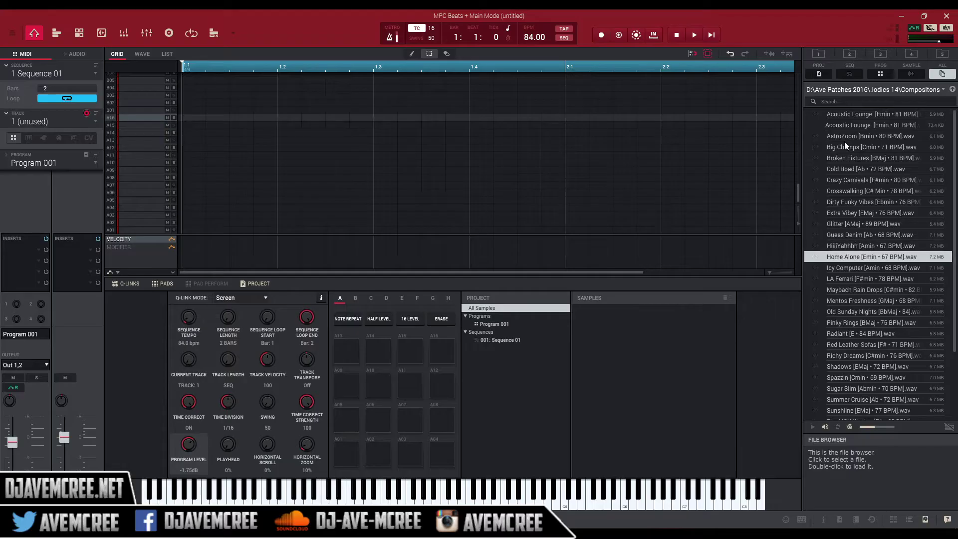
pyautogui.press('Down')
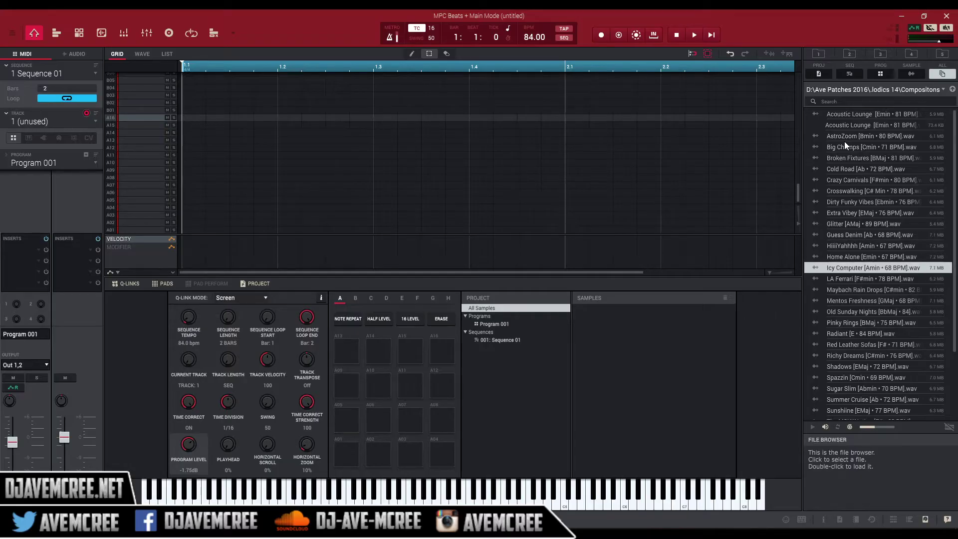
pyautogui.doubleClick(861, 270)
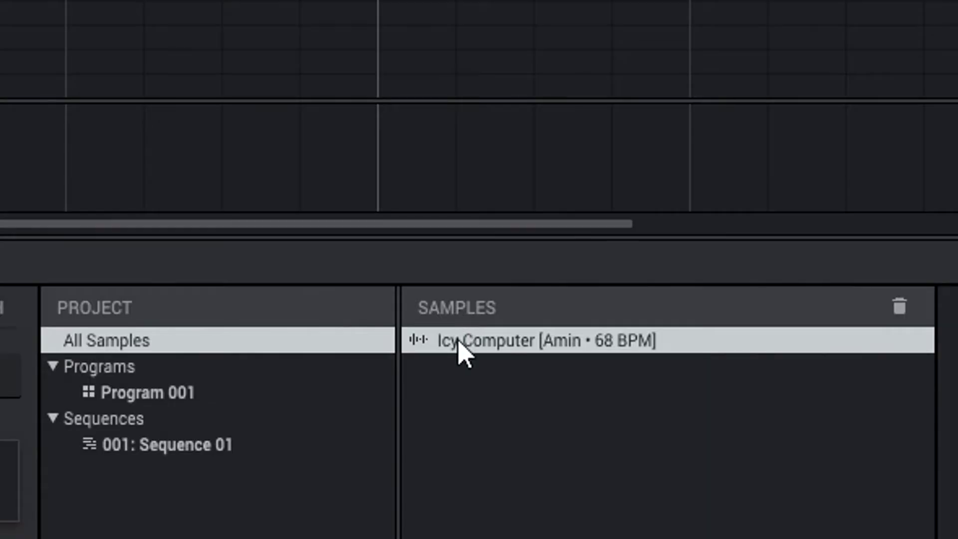
pyautogui.doubleClick(459, 343)
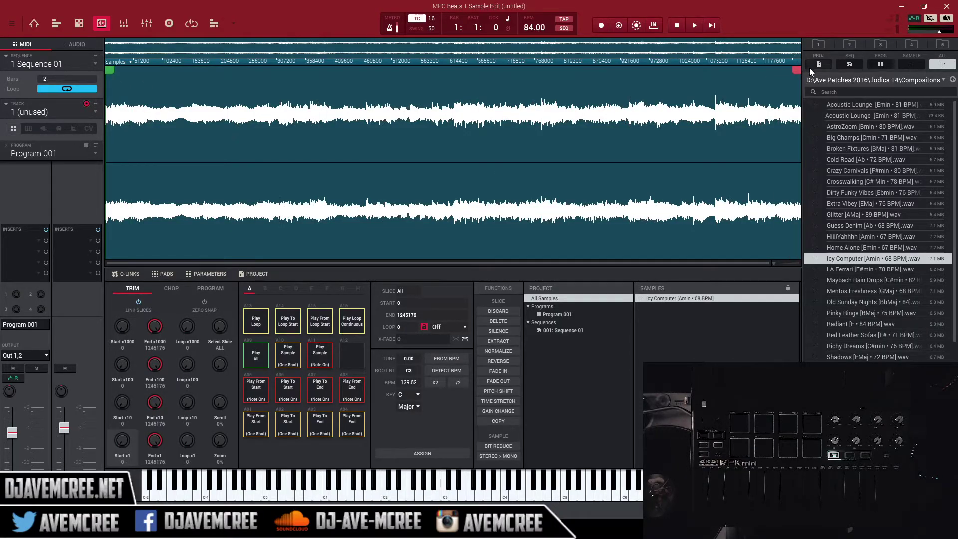
# Cancel a Discard of the Icy Computer sample's outer audio and zoom the waveform in and out.
pyautogui.click(508, 310)
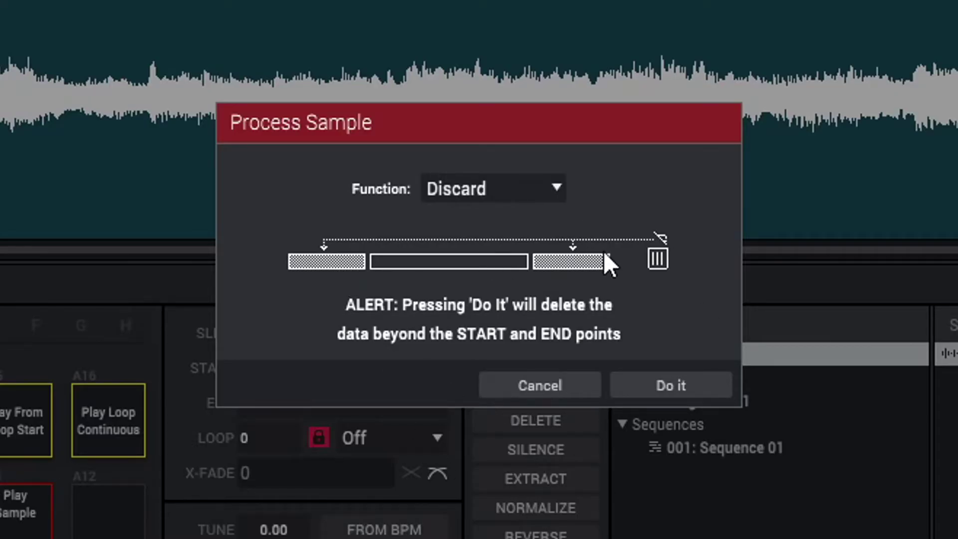
pyautogui.click(581, 389)
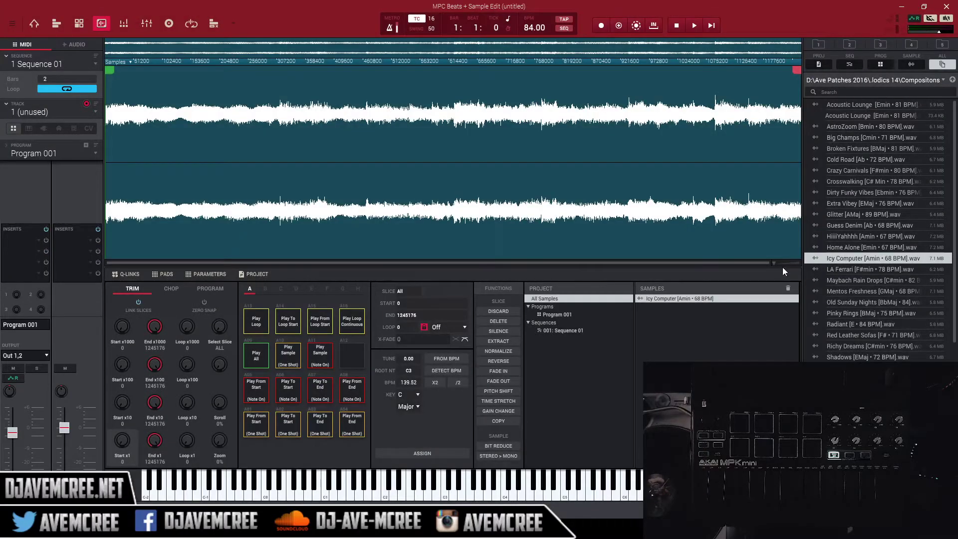
pyautogui.moveTo(776, 261)
pyautogui.mouseDown()
pyautogui.moveTo(807, 262)
pyautogui.moveTo(786, 264)
pyautogui.mouseUp()
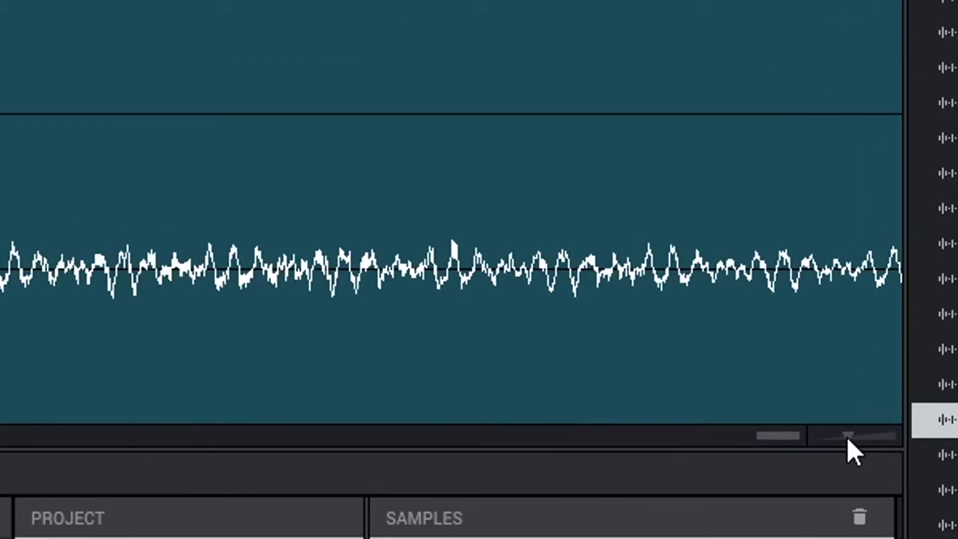
pyautogui.moveTo(848, 439); pyautogui.dragTo(788, 430)
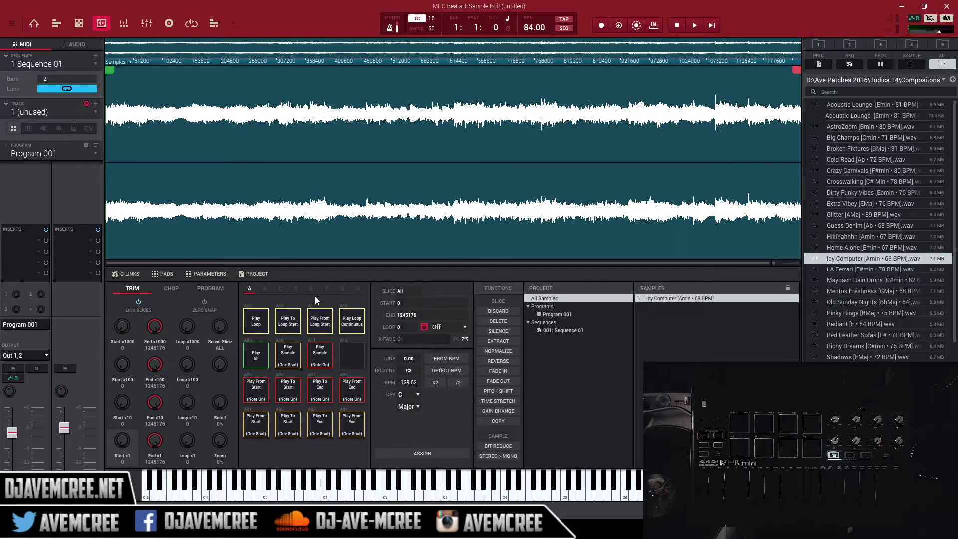
pyautogui.click(172, 289)
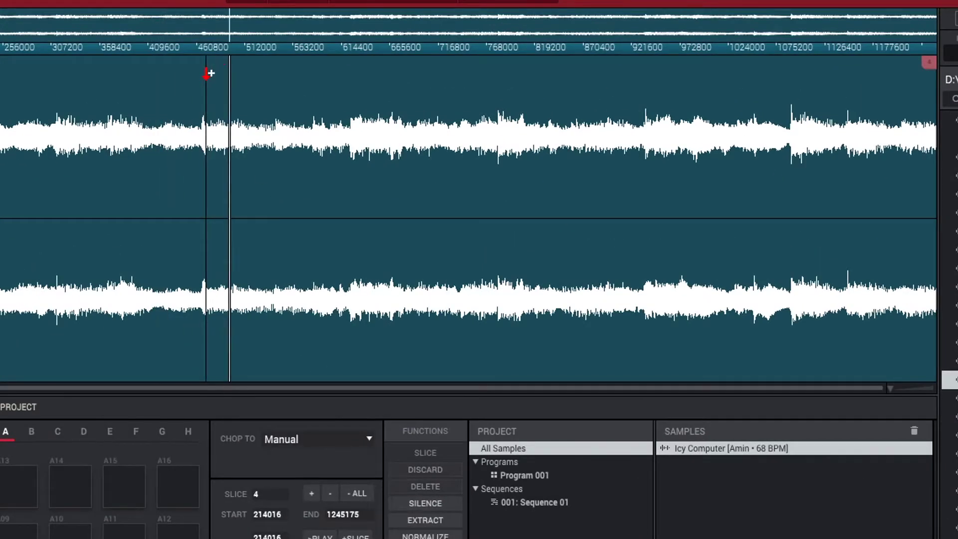
# Add four manual slice markers along the Icy Computer waveform.
pyautogui.click(206, 73)
pyautogui.click(400, 71)
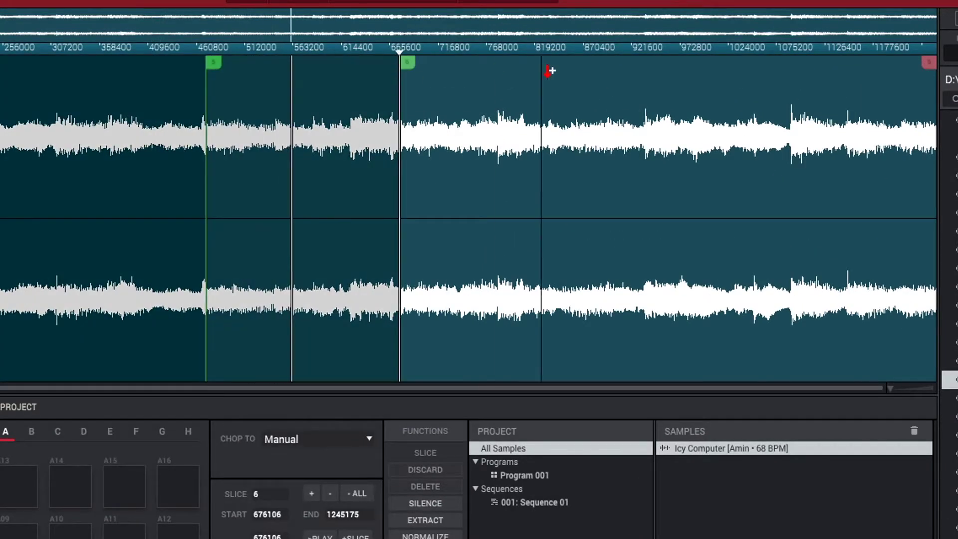
pyautogui.click(632, 72)
pyautogui.click(776, 69)
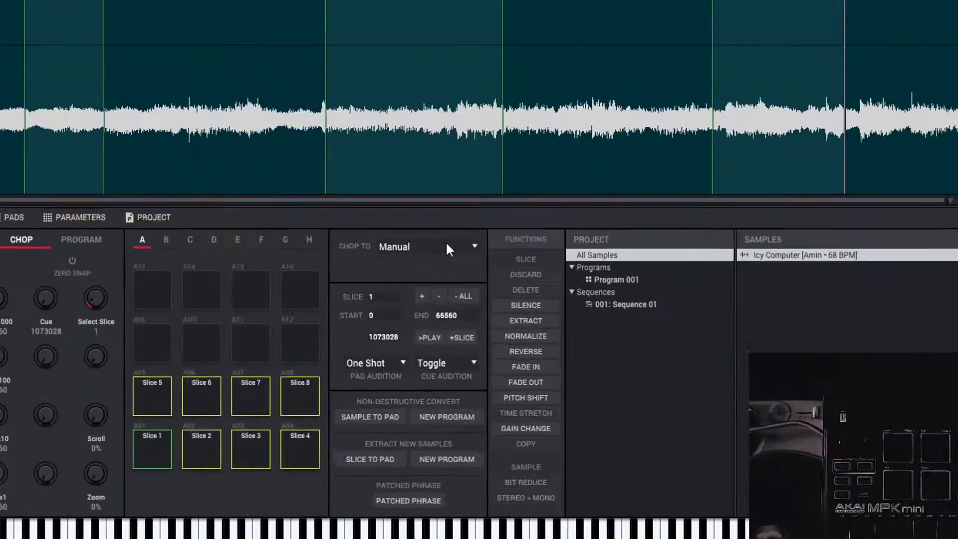
pyautogui.click(447, 292)
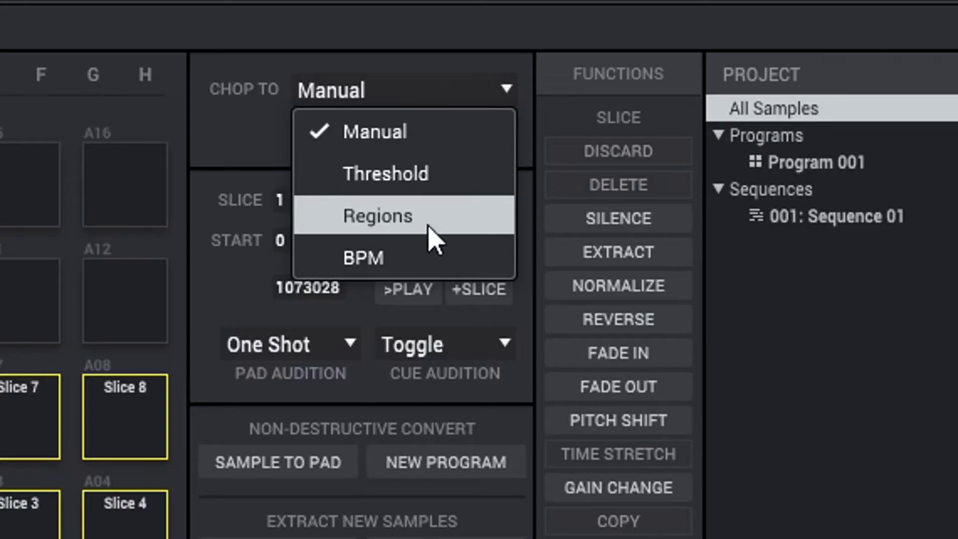
# Set Chop To BPM at 1/16 over 1 bar, giving sixteen even slices.
pyautogui.click(428, 265)
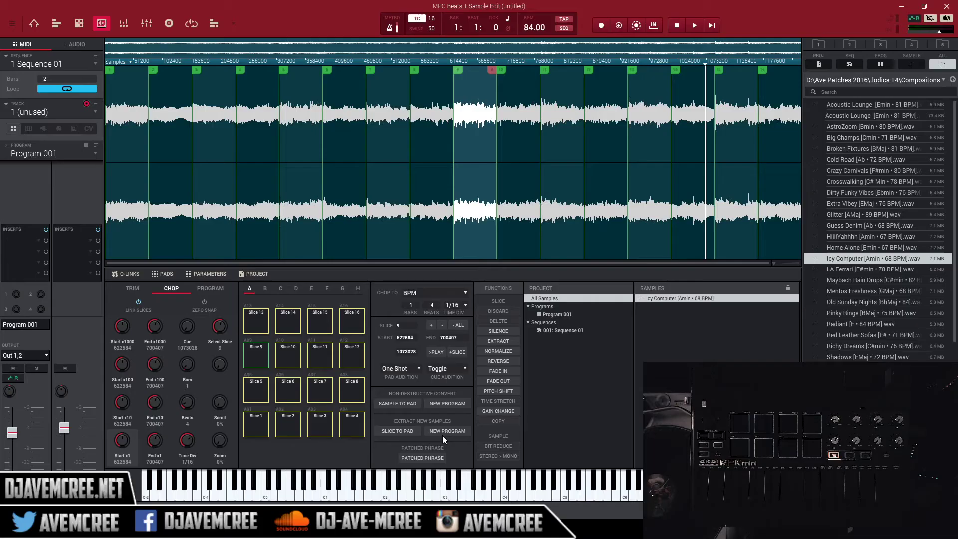
# Build a new Icy Computer drum program from the sixteen slices, leaving slice TUNE at zero.
pyautogui.click(448, 403)
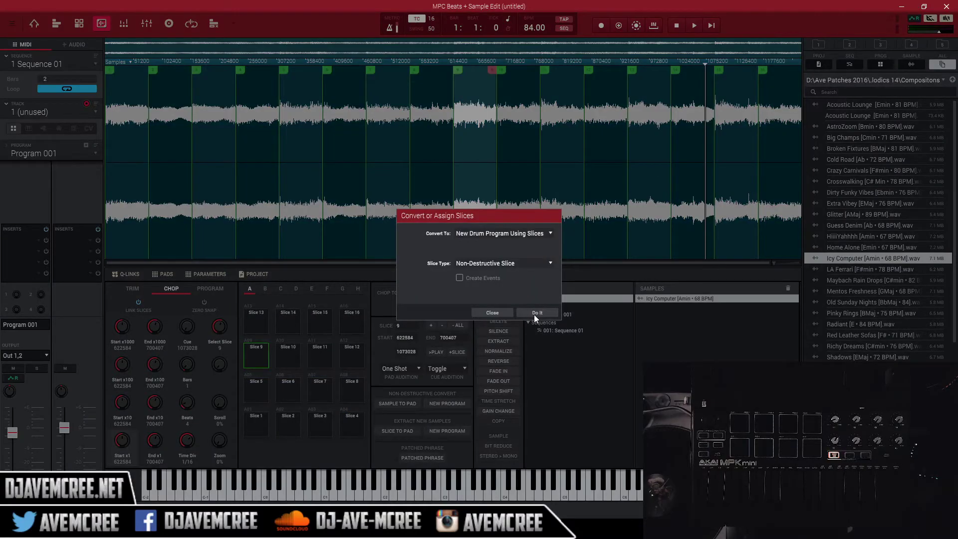
pyautogui.click(495, 315)
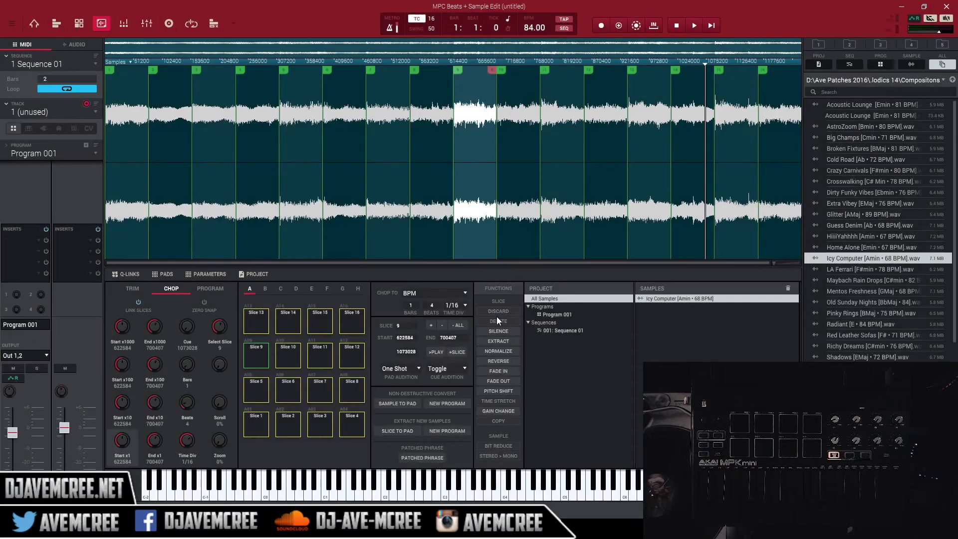
pyautogui.click(133, 289)
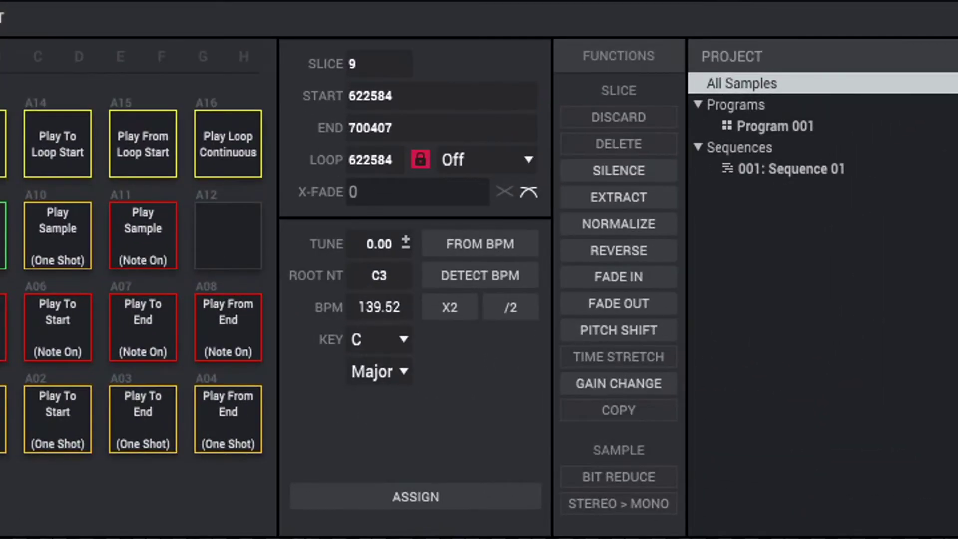
pyautogui.moveTo(401, 331); pyautogui.dragTo(400, 324)
pyautogui.moveTo(388, 244); pyautogui.dragTo(406, 299)
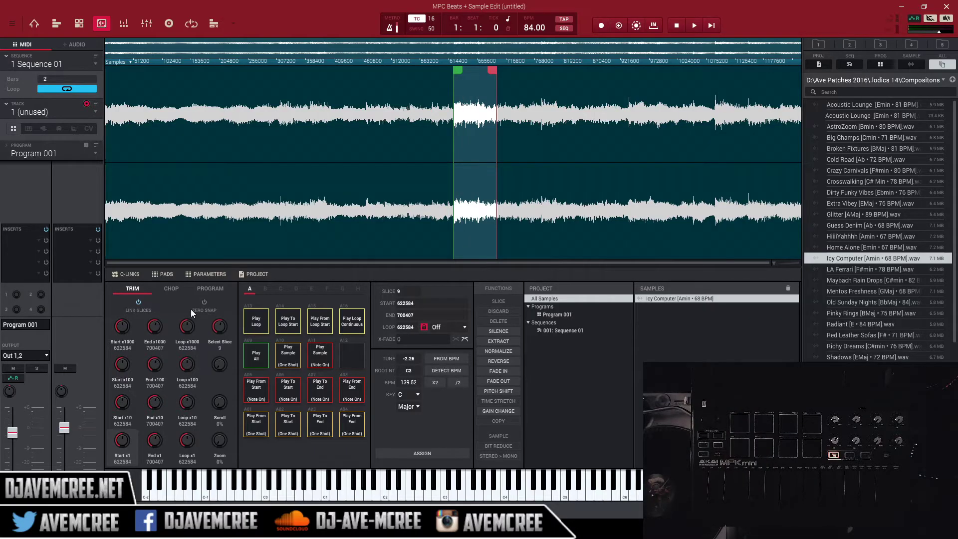
pyautogui.click(173, 289)
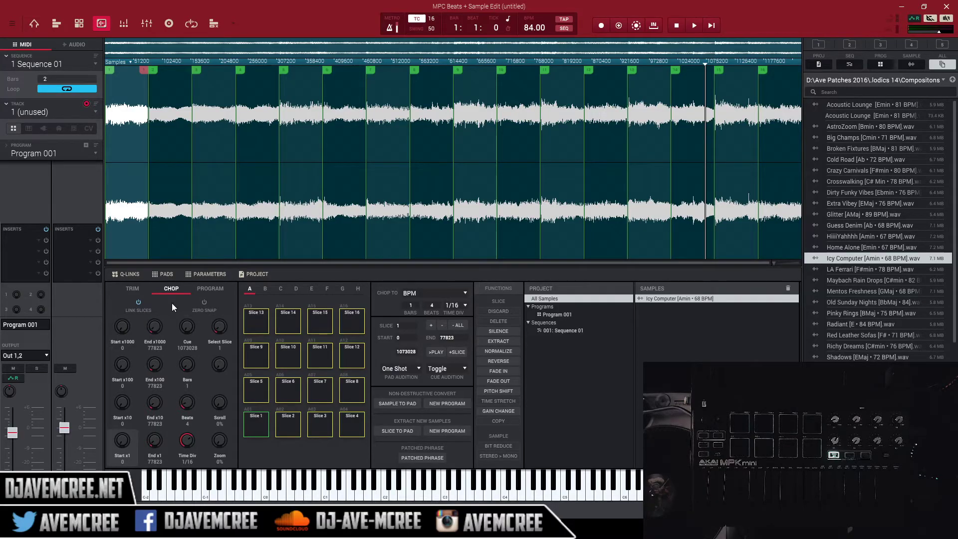
pyautogui.click(446, 403)
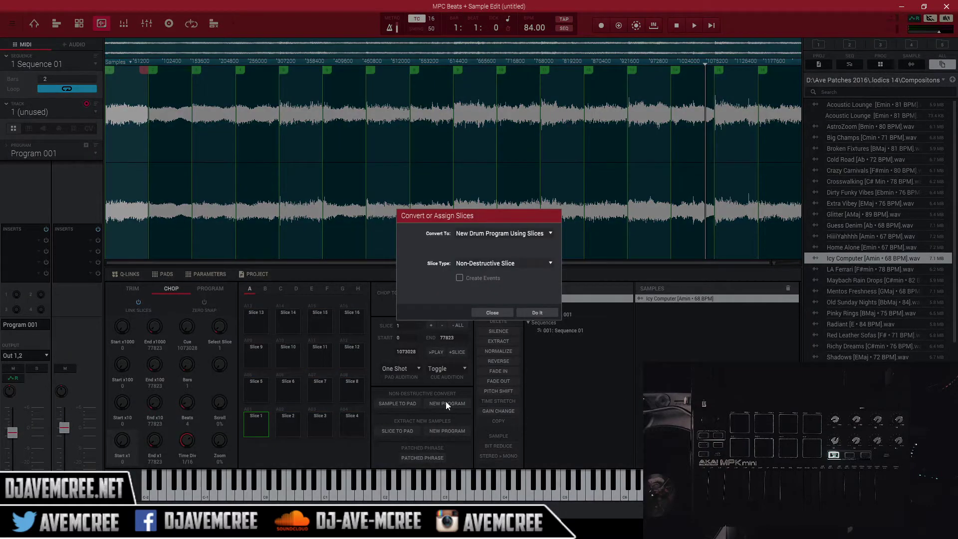
pyautogui.click(534, 313)
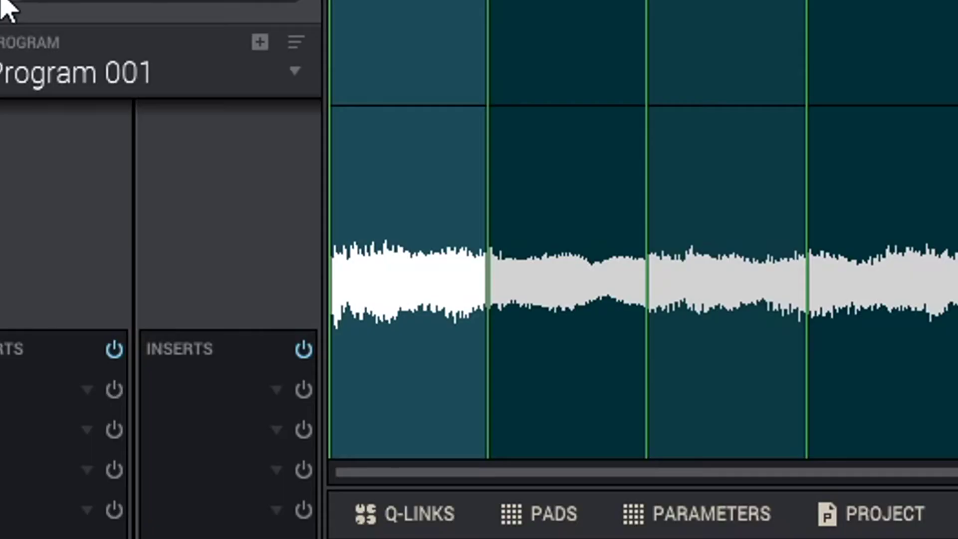
# Assign the Icy Computer chop program to Track 01 in place of Program 001.
pyautogui.click(295, 85)
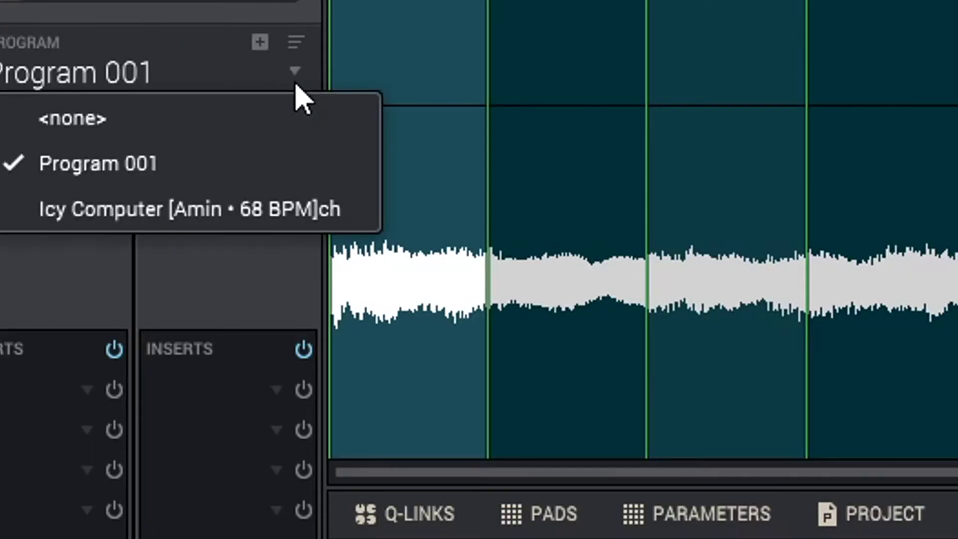
pyautogui.click(232, 207)
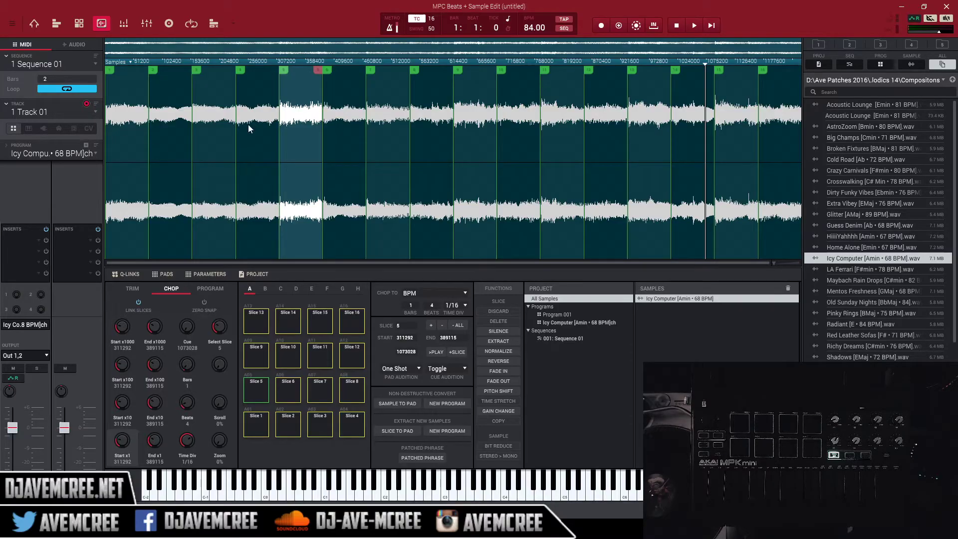
# Go back to Main Mode with the sixteen Icy Computer slices on the pads.
pyautogui.click(35, 24)
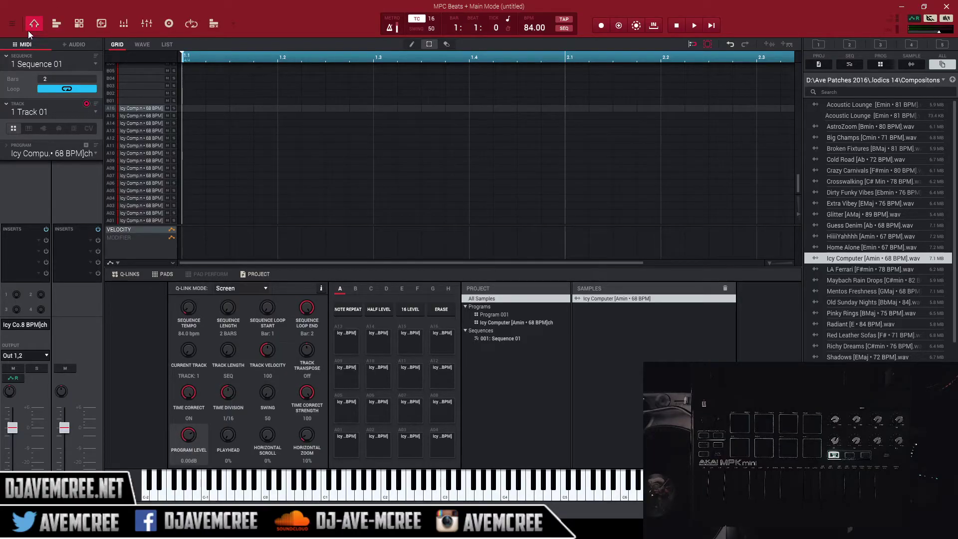
# In the WAVE view, enable Warp on three chop slices so they follow the sequence tempo.
pyautogui.click(142, 45)
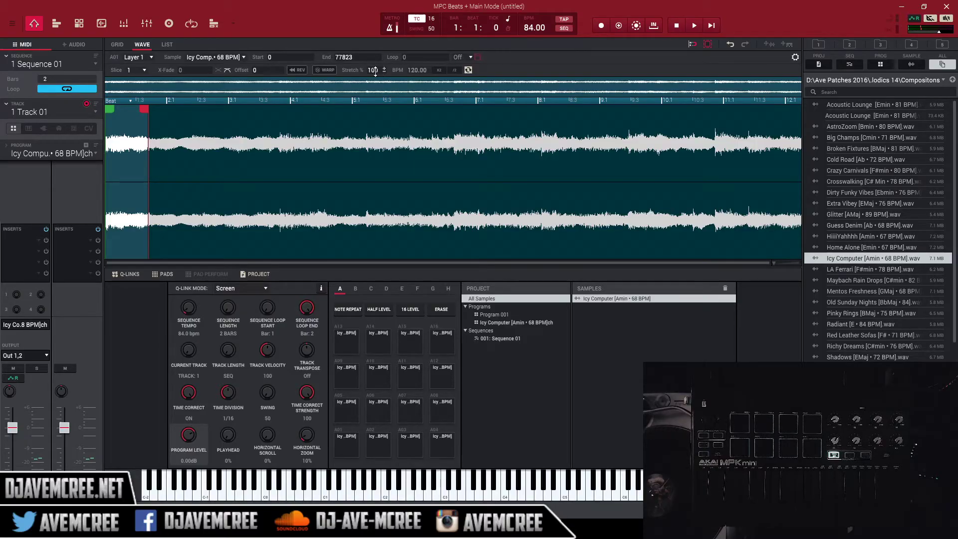
pyautogui.click(331, 71)
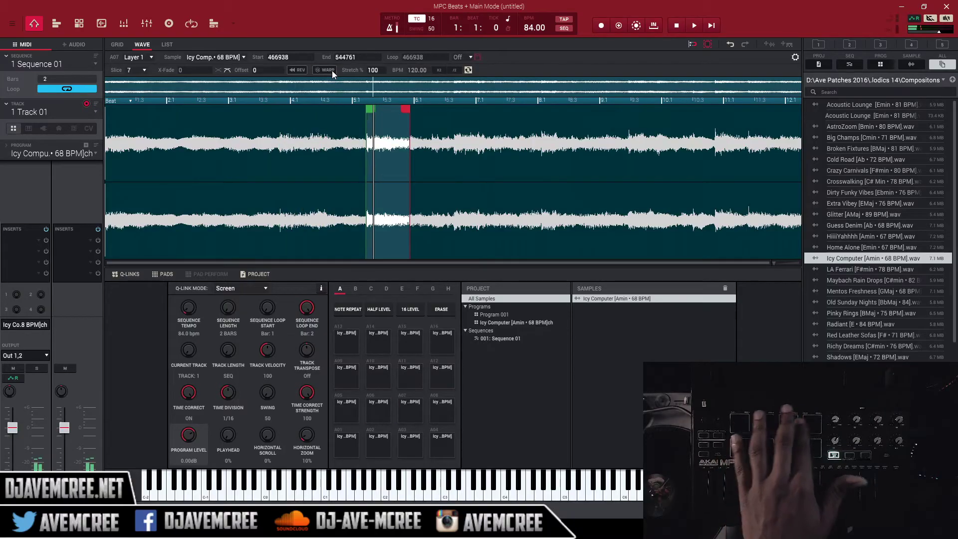
pyautogui.click(332, 71)
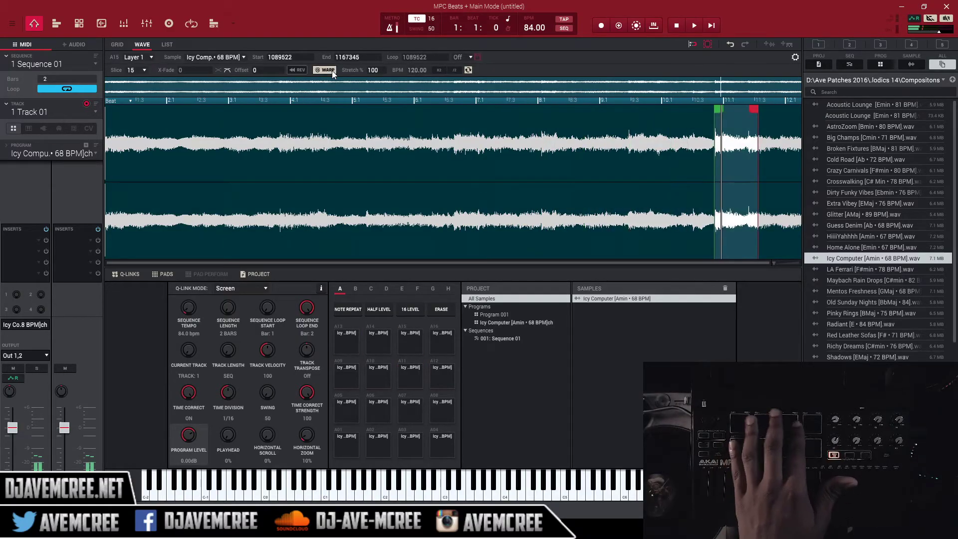
pyautogui.click(324, 70)
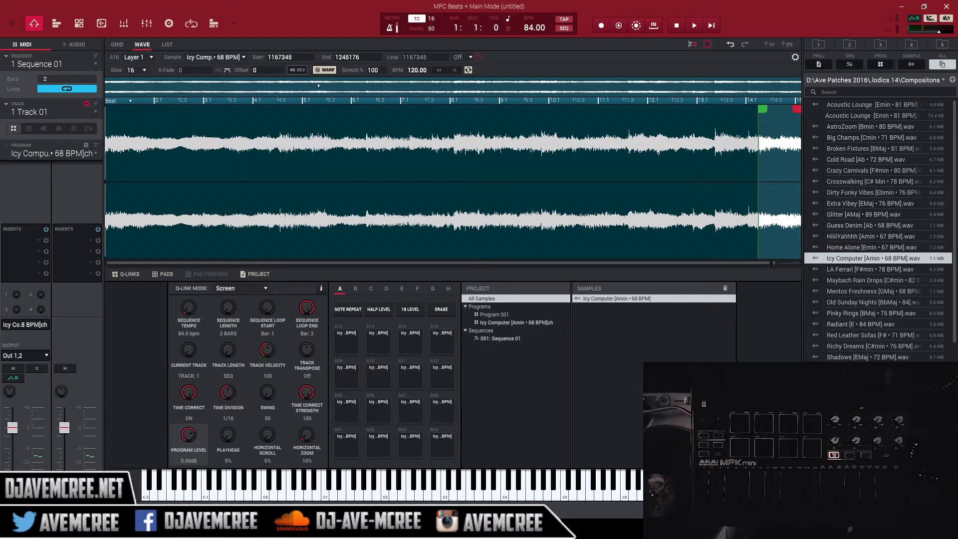
pyautogui.click(94, 113)
# Select unused Track 2 and search the browser for 'hipho', filtering results to programs.
pyautogui.click(74, 130)
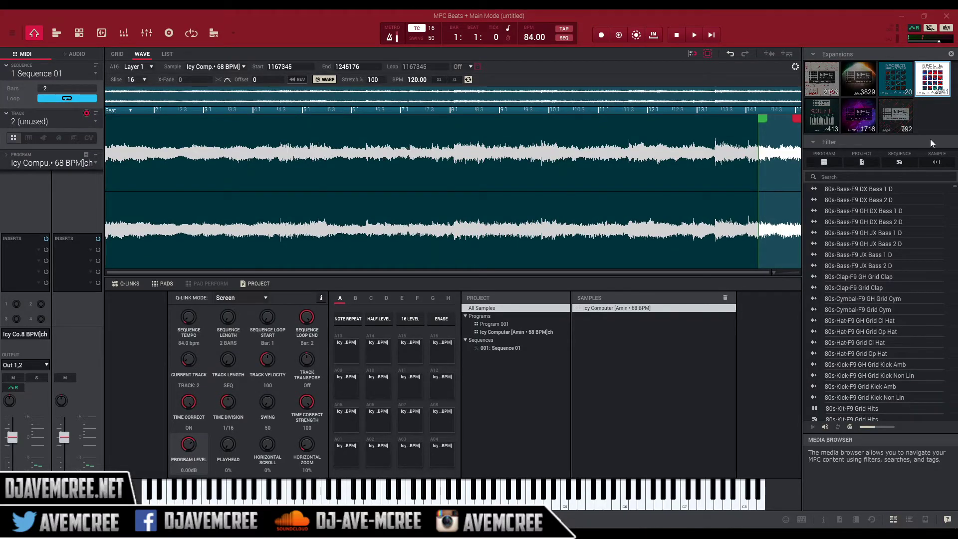
pyautogui.click(867, 178)
pyautogui.write('hiph')
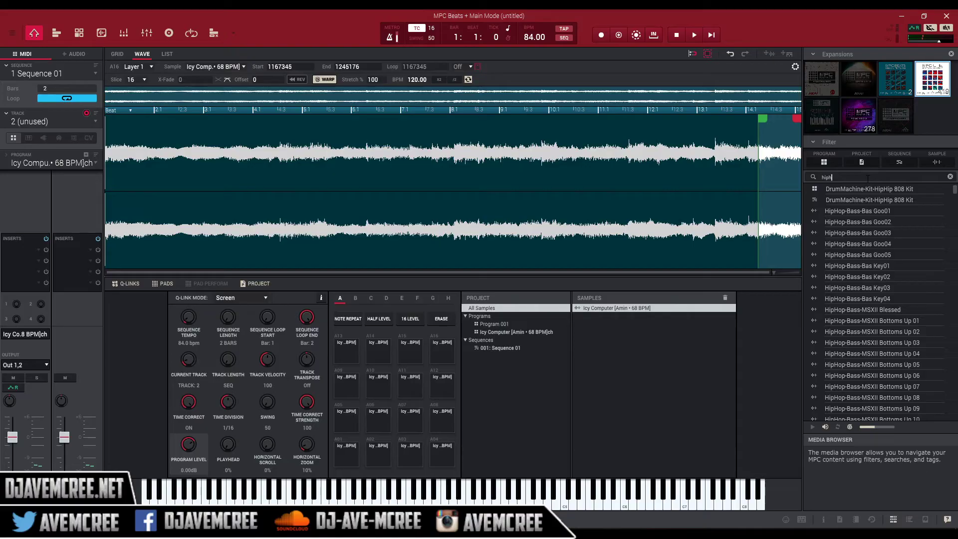
pyautogui.write('op')
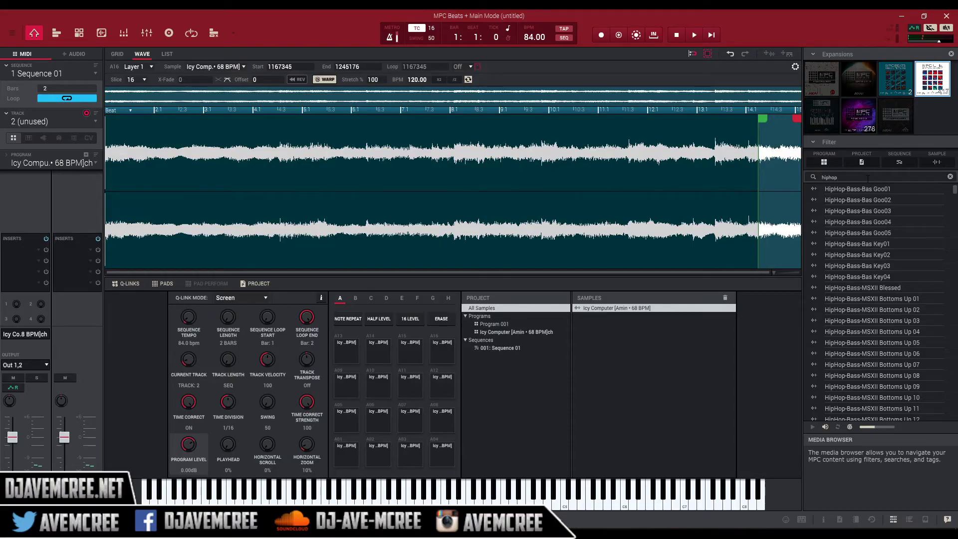
pyautogui.click(826, 164)
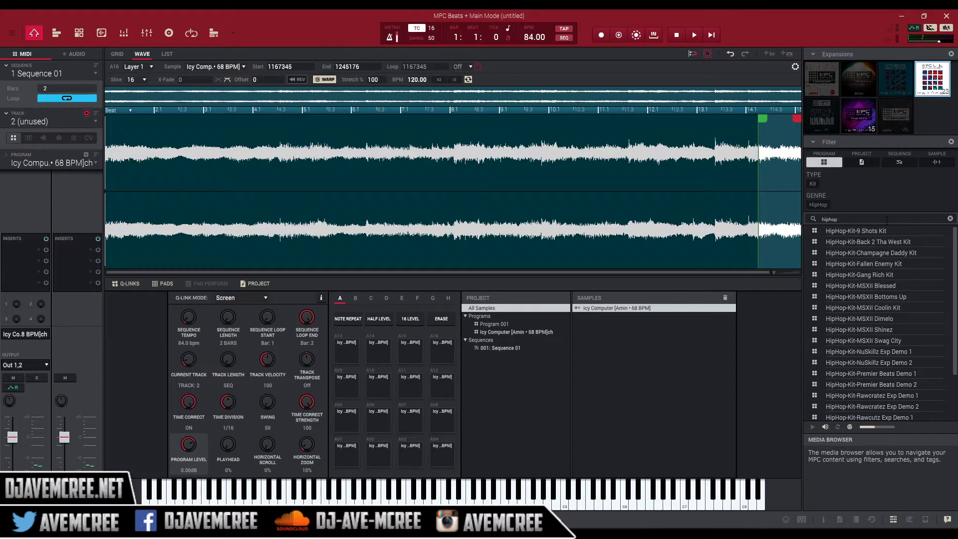
# Audition several hip-hop kits, then load HipHop-Kit-Rawcutz Exp Demo 1.
pyautogui.click(890, 294)
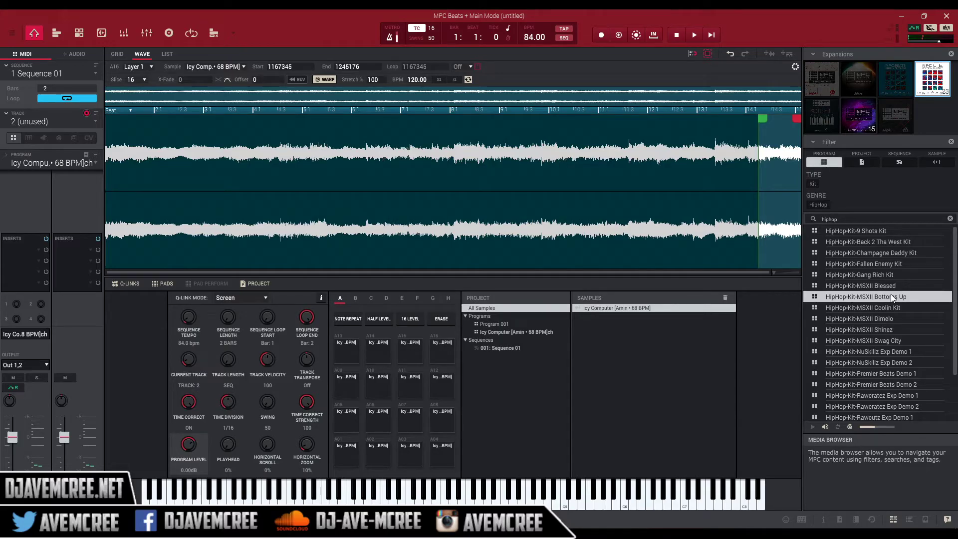
pyautogui.click(888, 305)
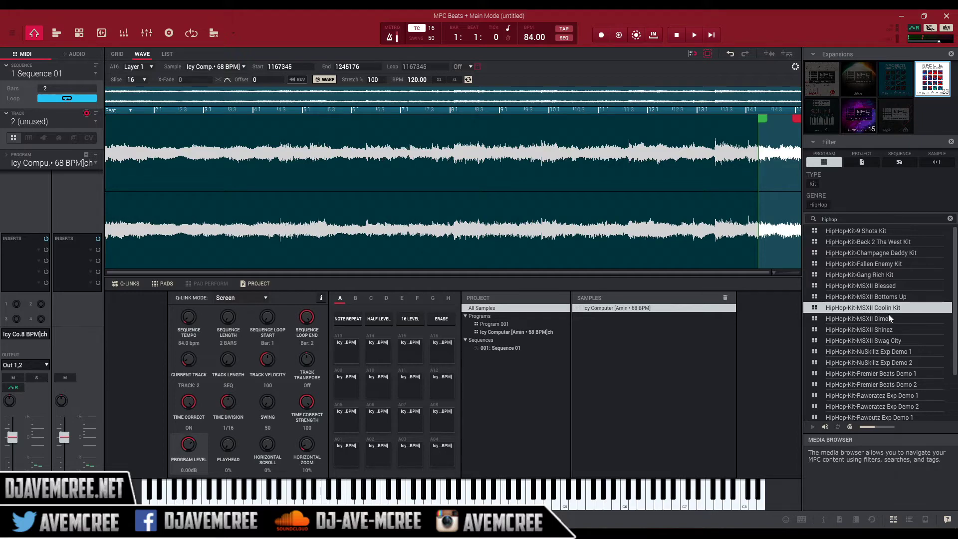
pyautogui.click(889, 352)
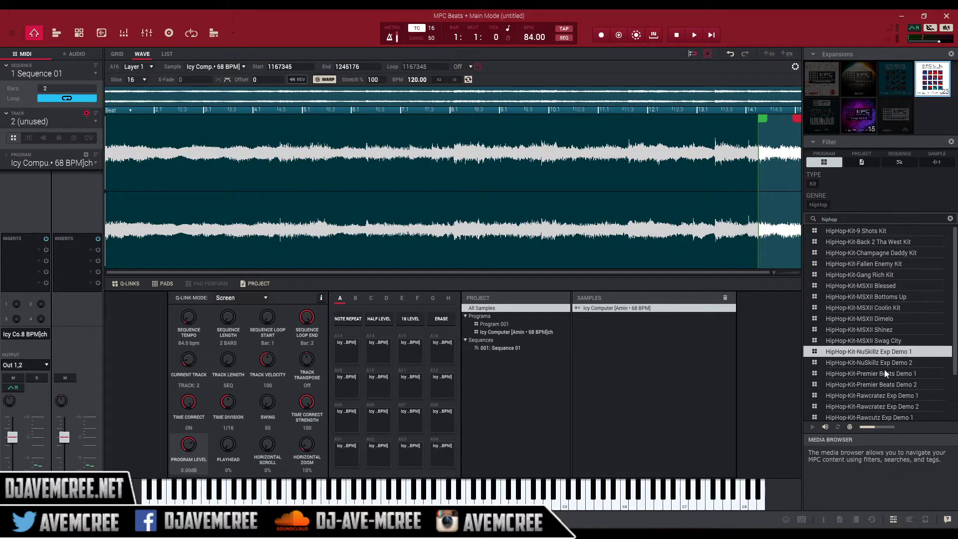
pyautogui.click(884, 373)
pyautogui.click(884, 365)
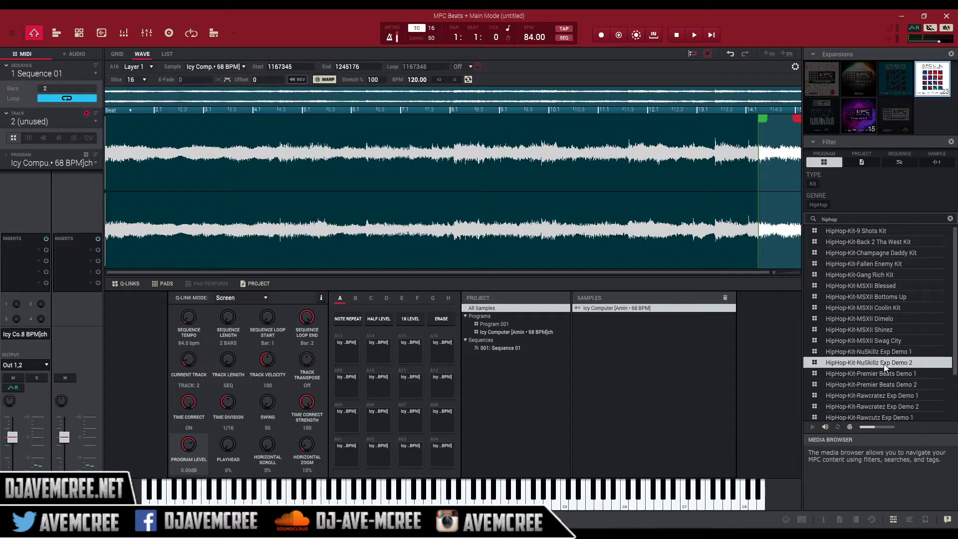
pyautogui.click(883, 384)
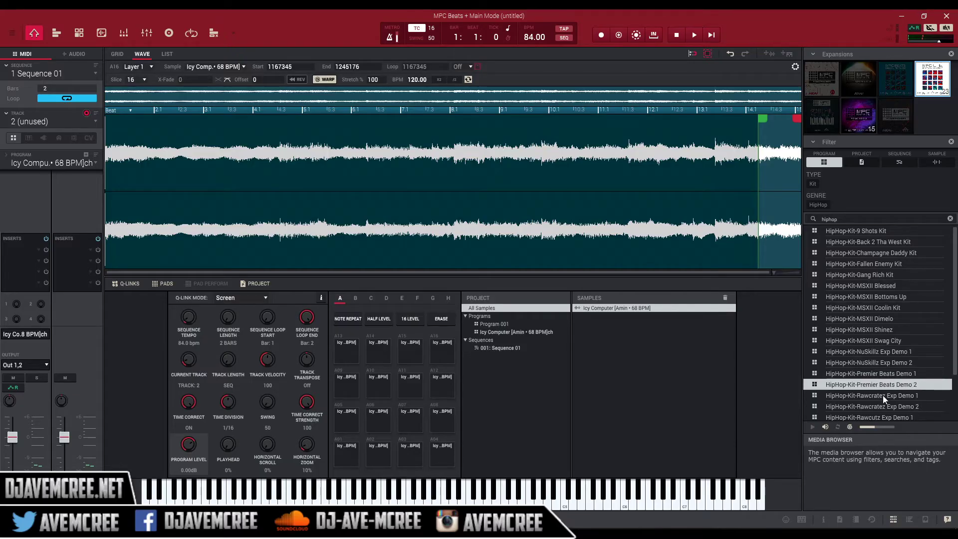
pyautogui.click(882, 395)
pyautogui.click(881, 405)
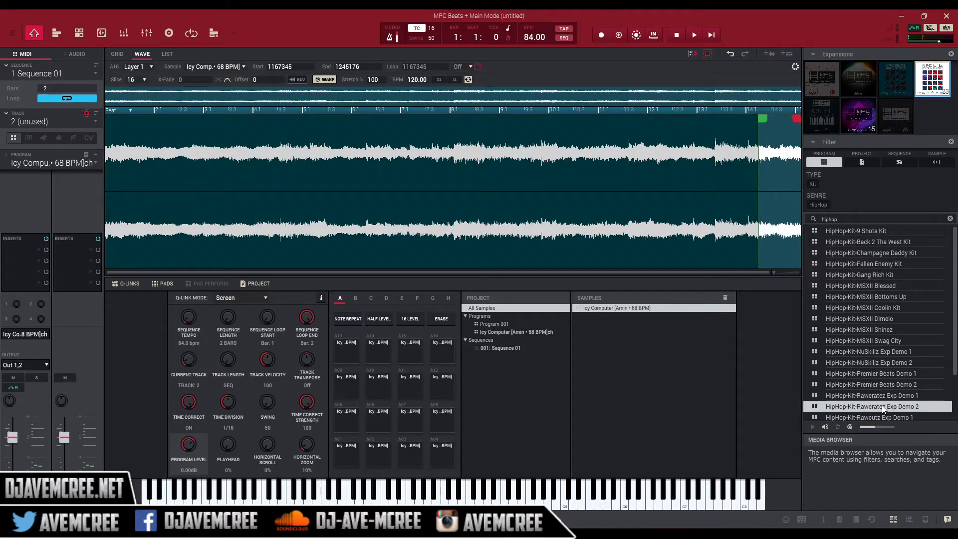
pyautogui.scroll(-3, 881, 405)
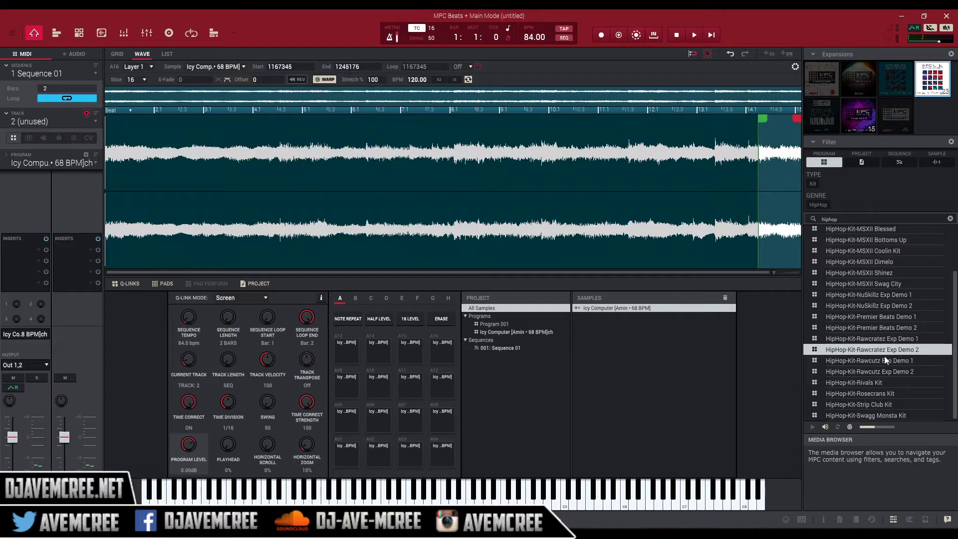
pyautogui.click(884, 357)
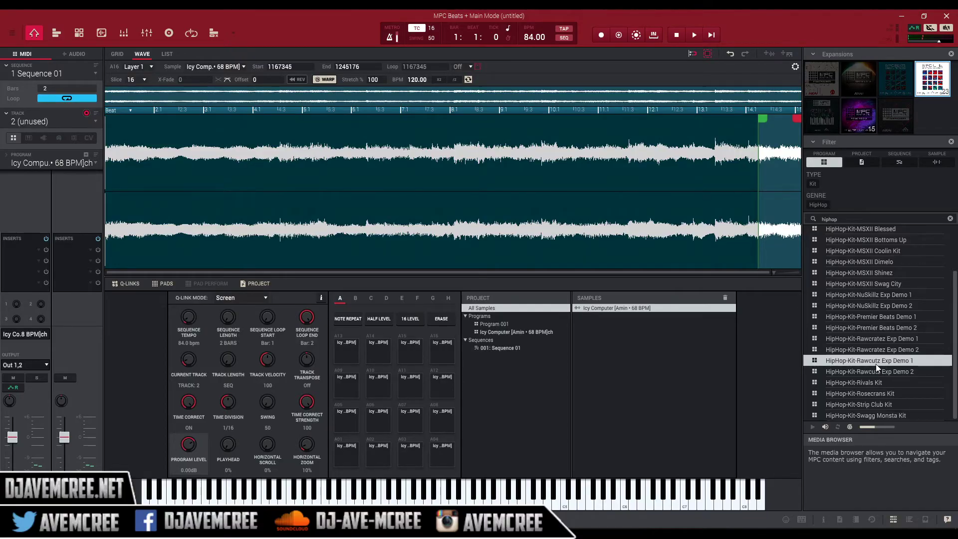
pyautogui.doubleClick(876, 368)
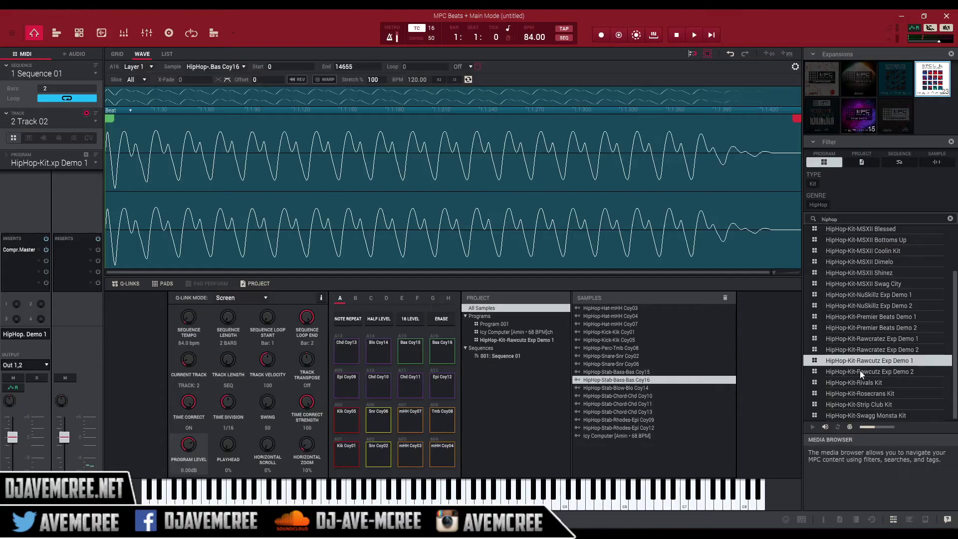
# Load HipHop-Kit-Rawcutz Exp Demo 2 onto Track 2 in place of Demo 1.
pyautogui.click(860, 371)
pyautogui.doubleClick(860, 373)
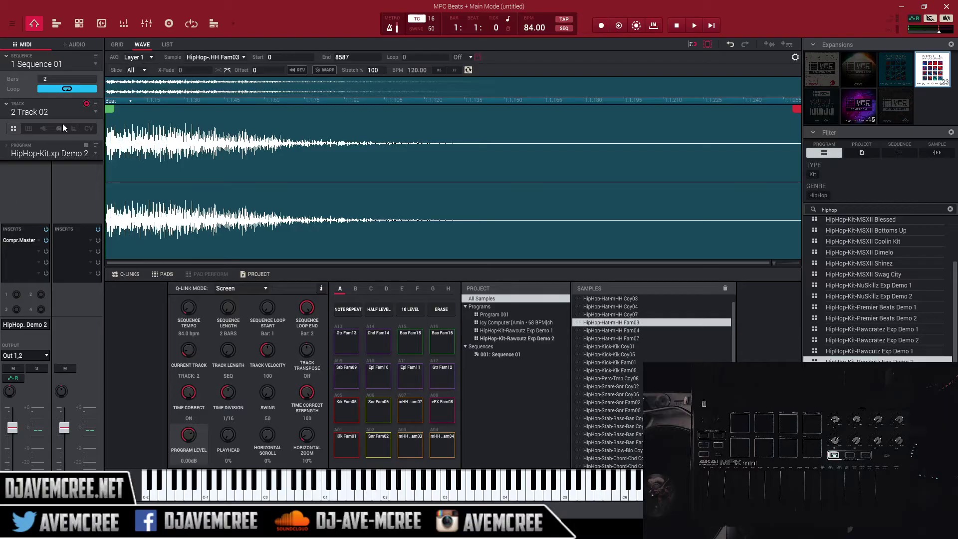
pyautogui.click(116, 45)
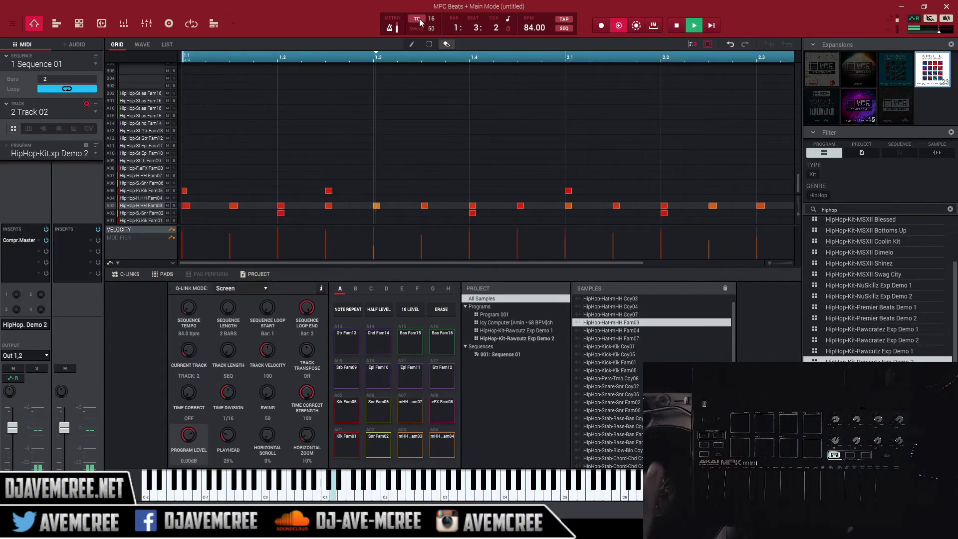
# Turn off timing correction (TC) before recording extra kick hits.
pyautogui.click(418, 19)
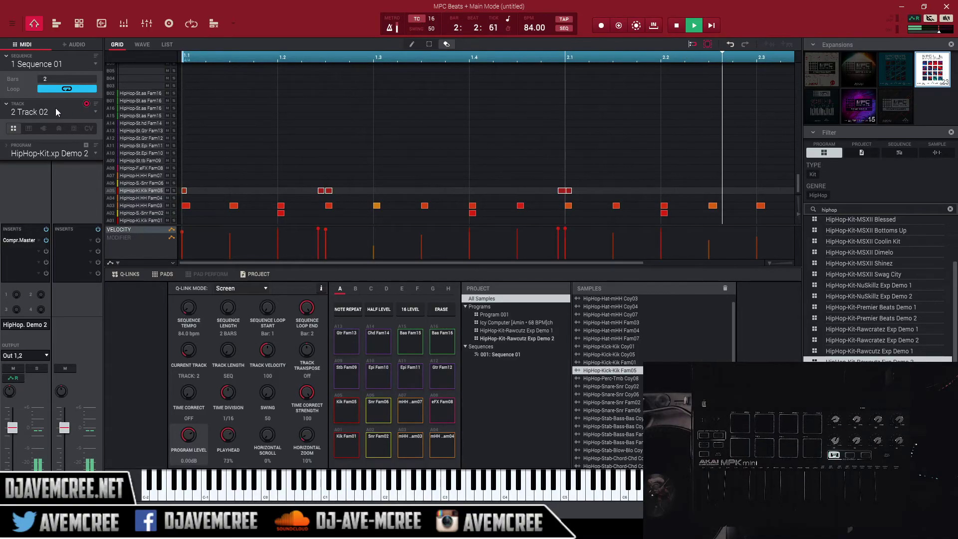
# Switch to Track 01 with the Icy Computer chops and lower its level to about -6 dB.
pyautogui.click(43, 118)
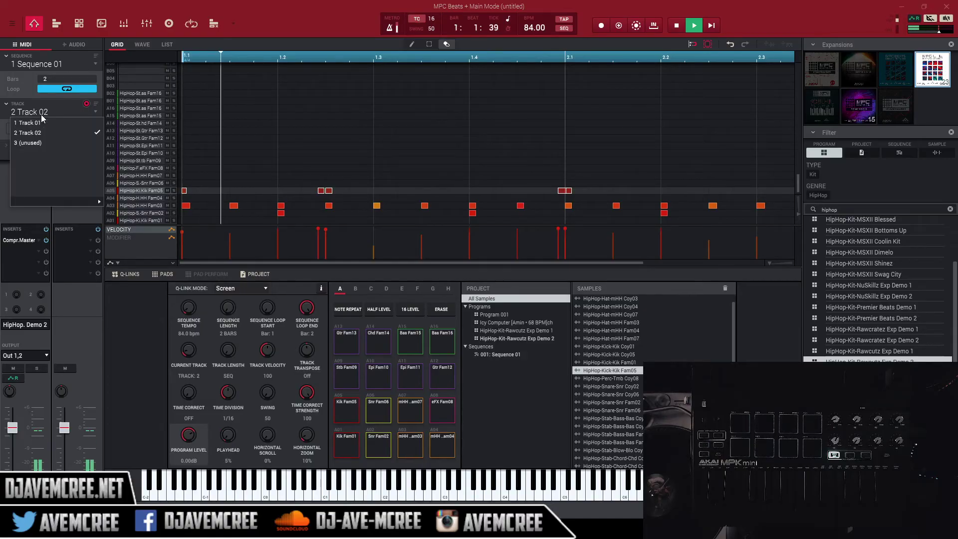
pyautogui.click(42, 122)
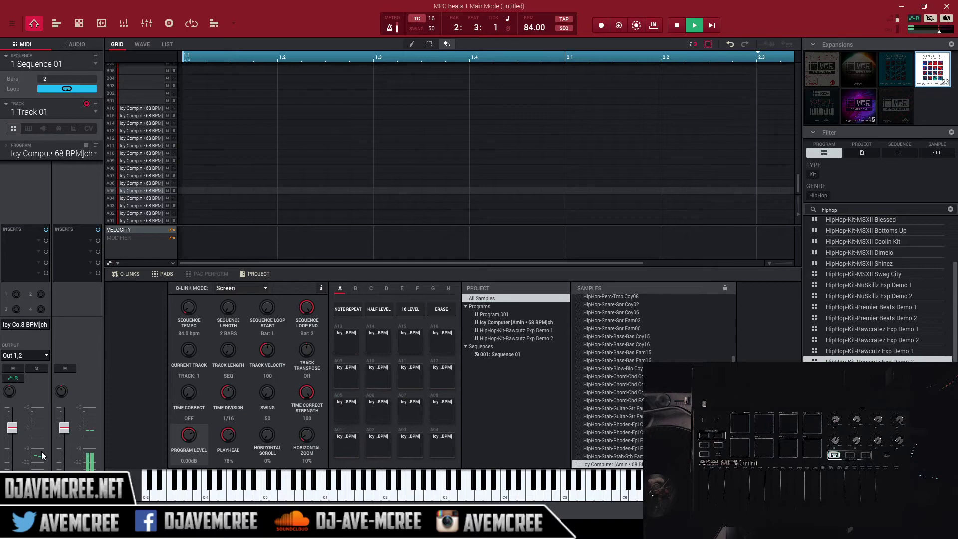
pyautogui.moveTo(23, 431)
pyautogui.moveTo(19, 432); pyautogui.dragTo(15, 445)
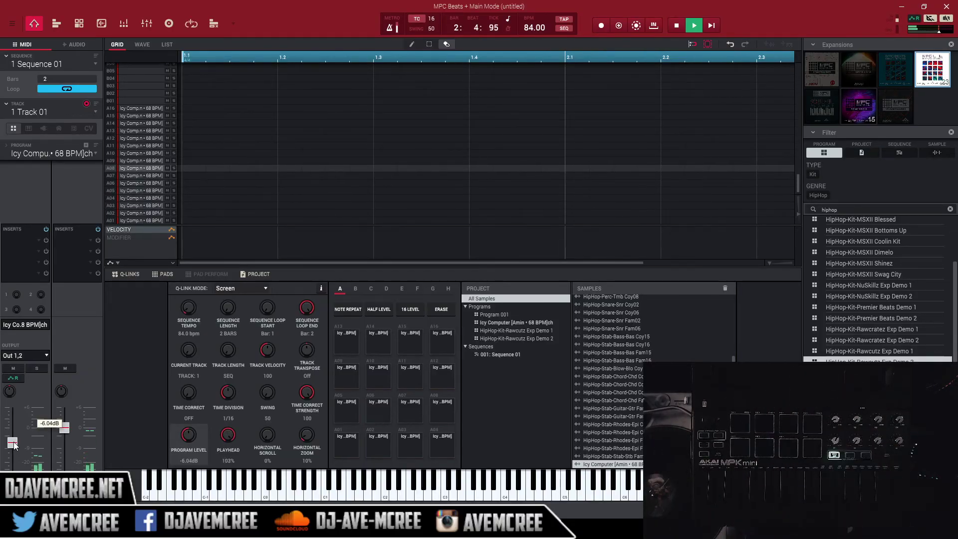
# Record a chop pattern on Track 1 from the start of the sequence.
pyautogui.press('space')
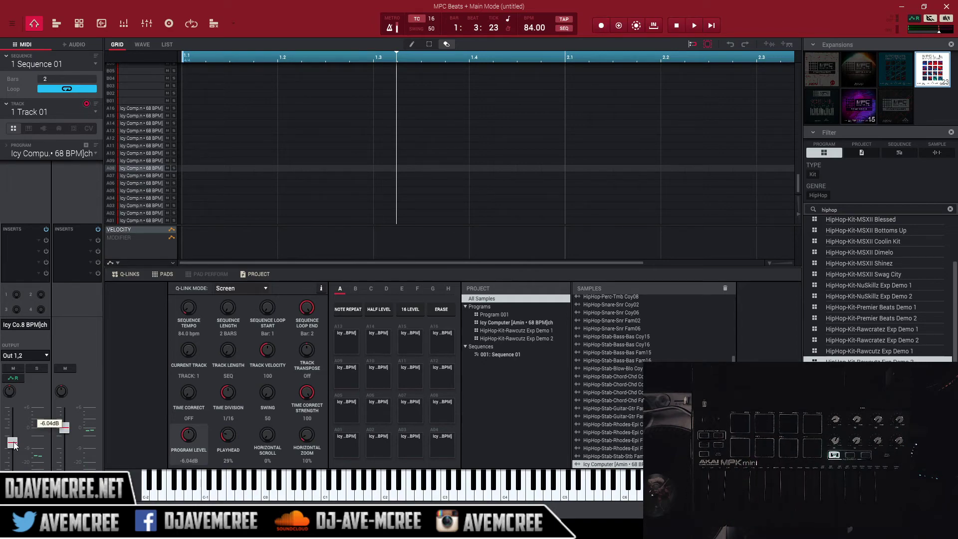
pyautogui.press('Home')
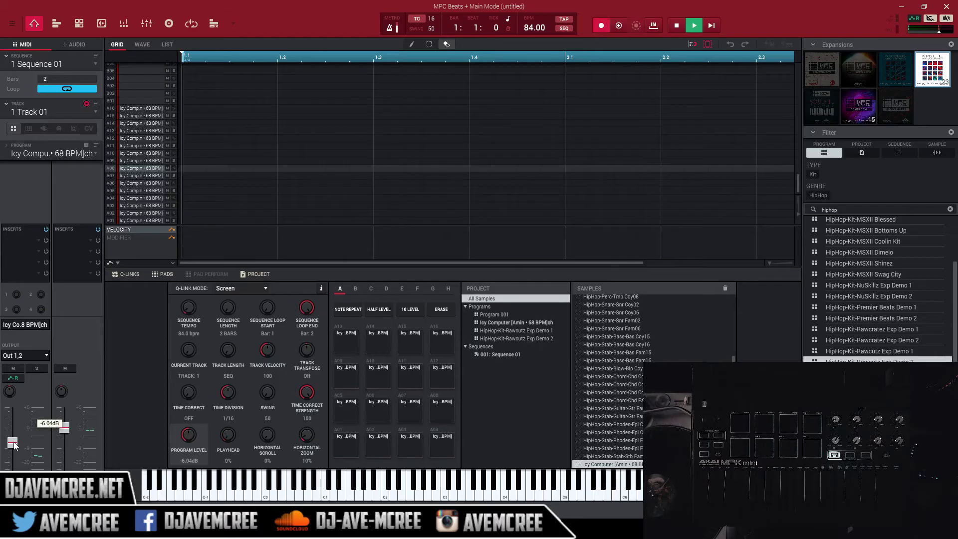
pyautogui.press('r')
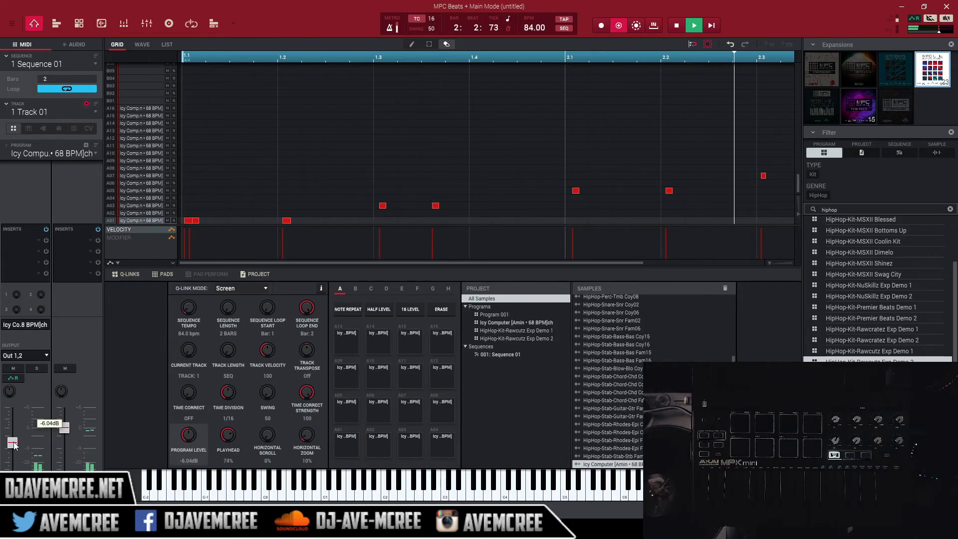
pyautogui.press('space')
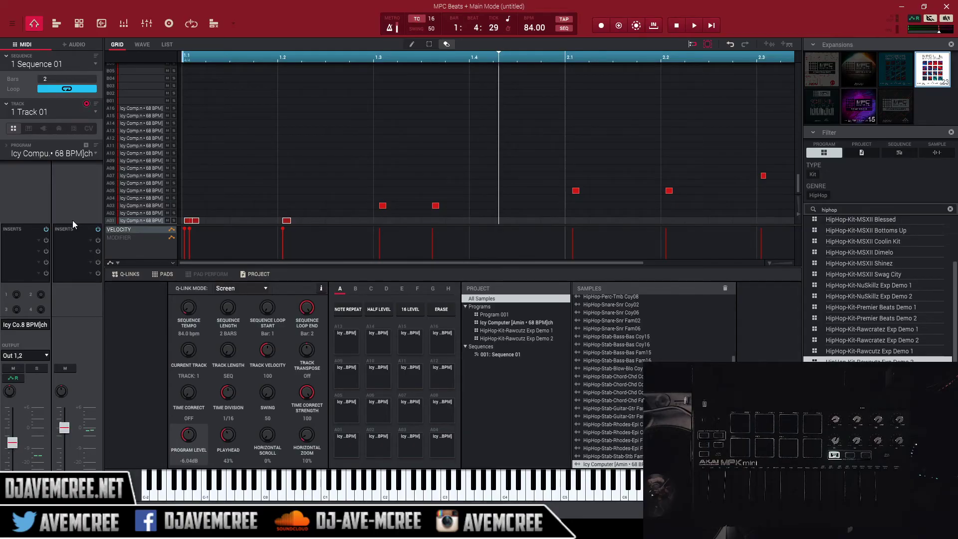
pyautogui.click(73, 112)
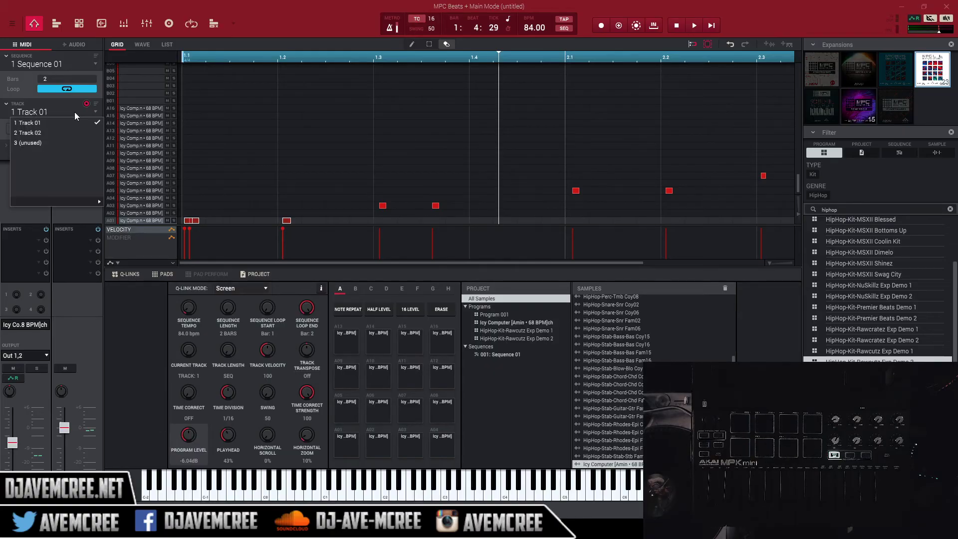
# Make unused Track 3 a plugin track with the Bassline synth as its instrument.
pyautogui.click(70, 142)
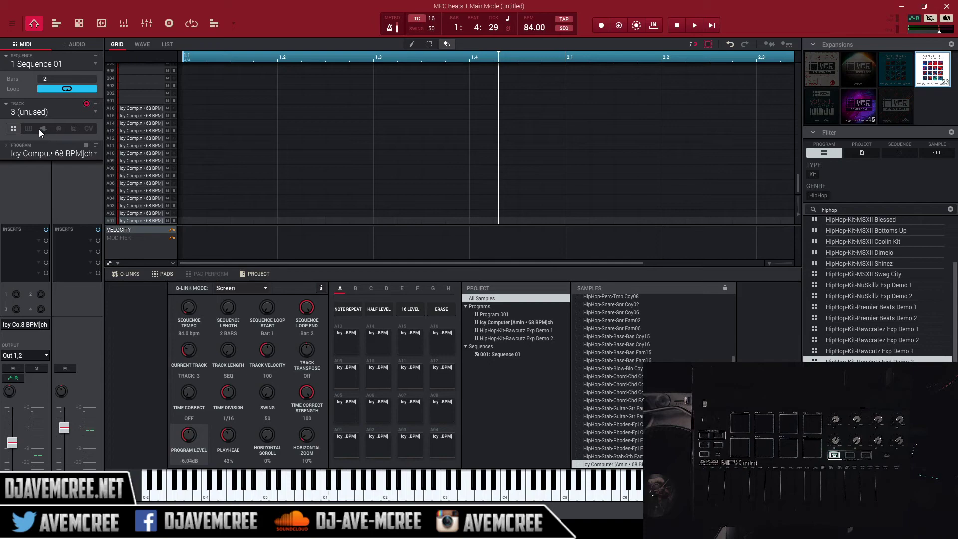
pyautogui.click(42, 129)
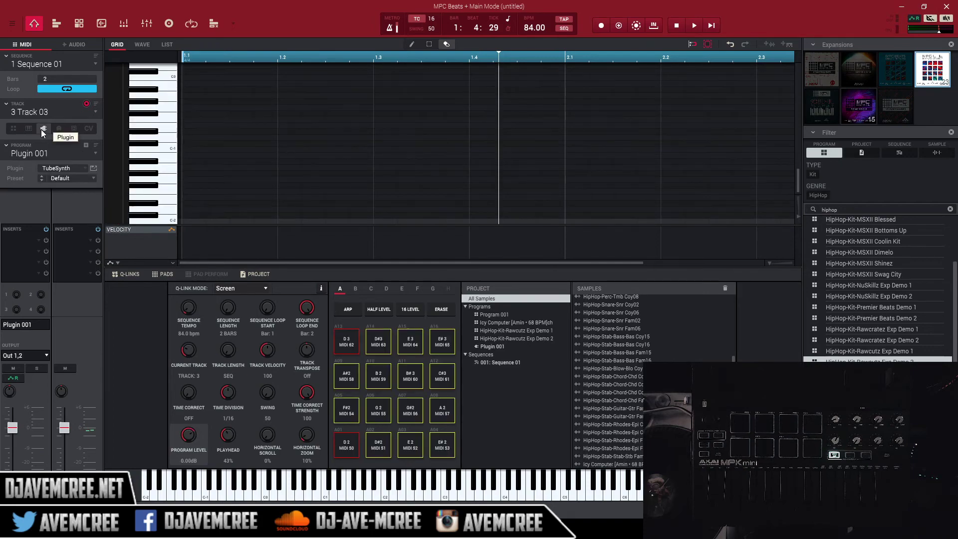
pyautogui.click(79, 168)
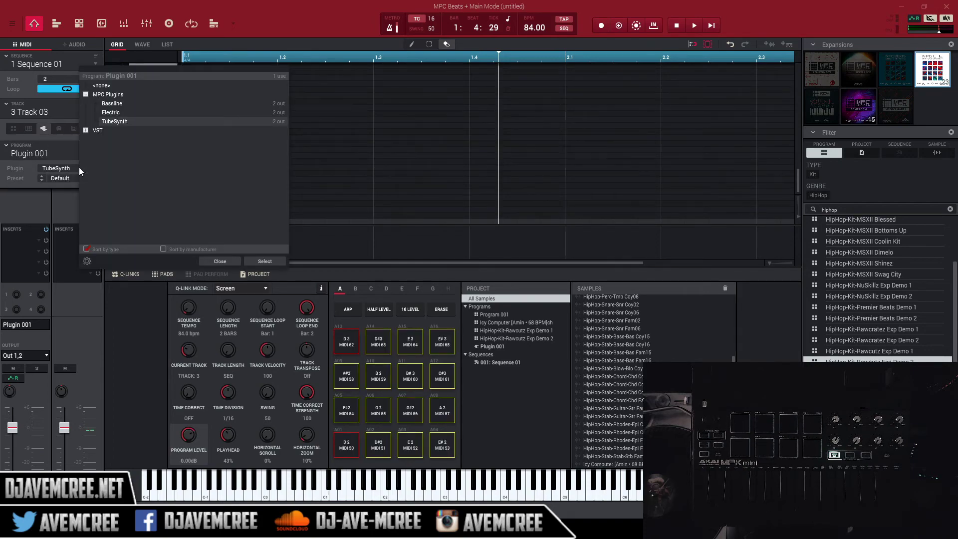
pyautogui.click(143, 100)
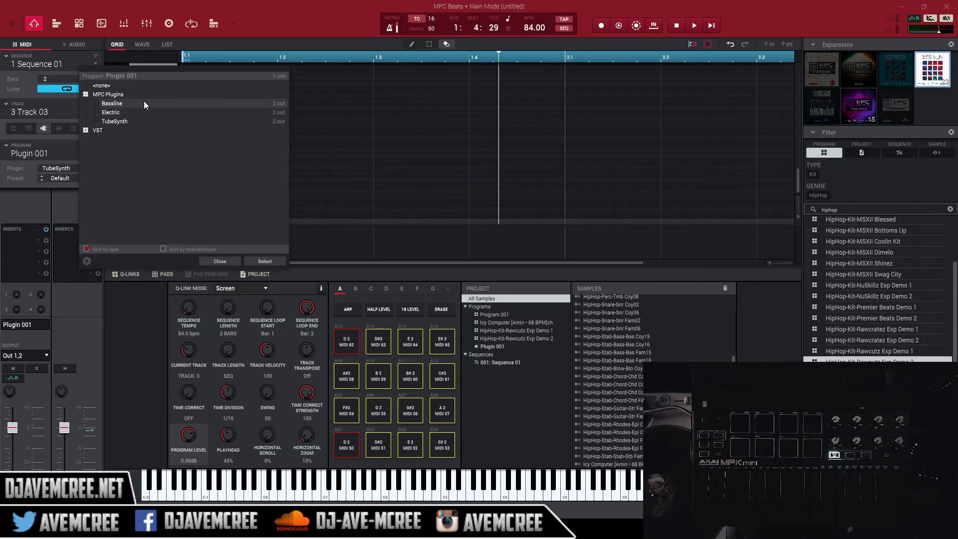
pyautogui.click(258, 261)
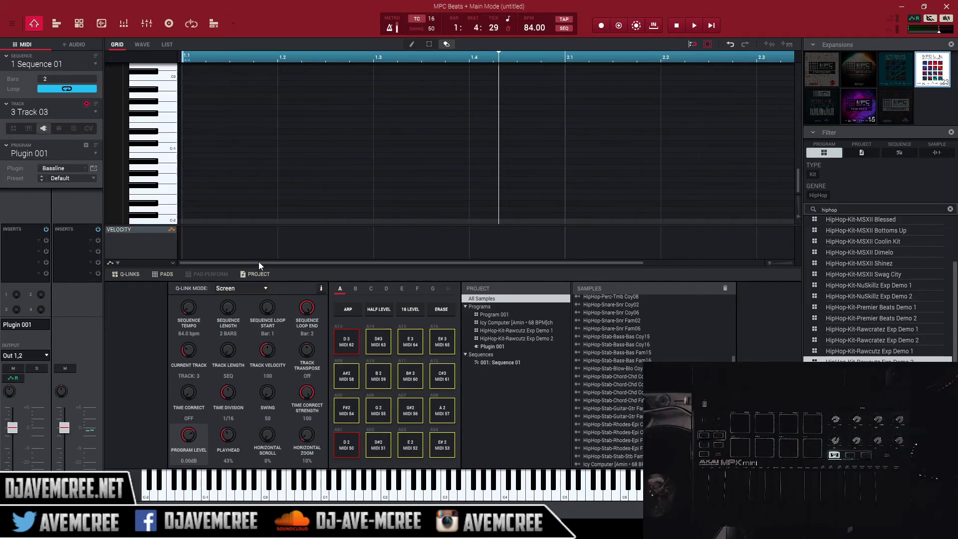
# Load the Sub > Simple Sine preset into the Bassline synth.
pyautogui.click(92, 167)
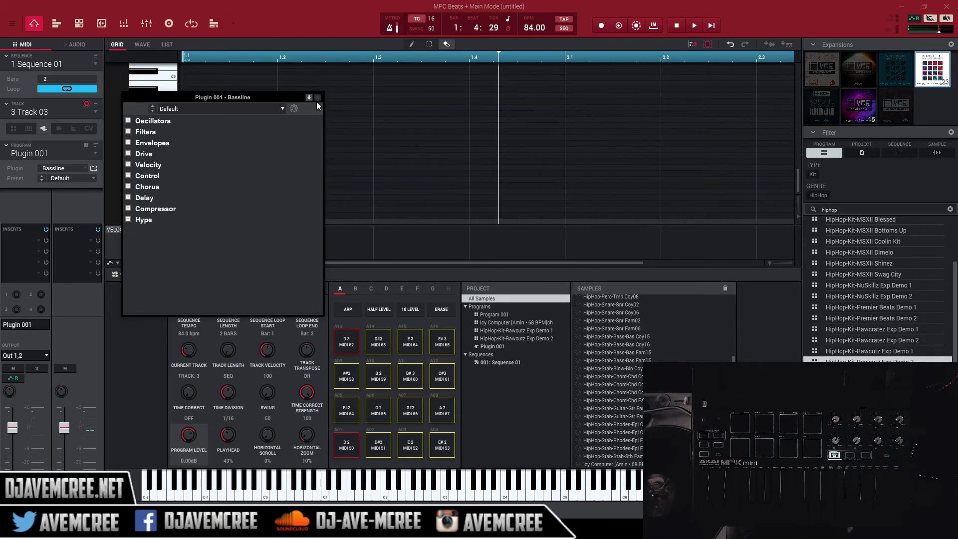
pyautogui.click(317, 99)
pyautogui.click(91, 178)
pyautogui.click(92, 178)
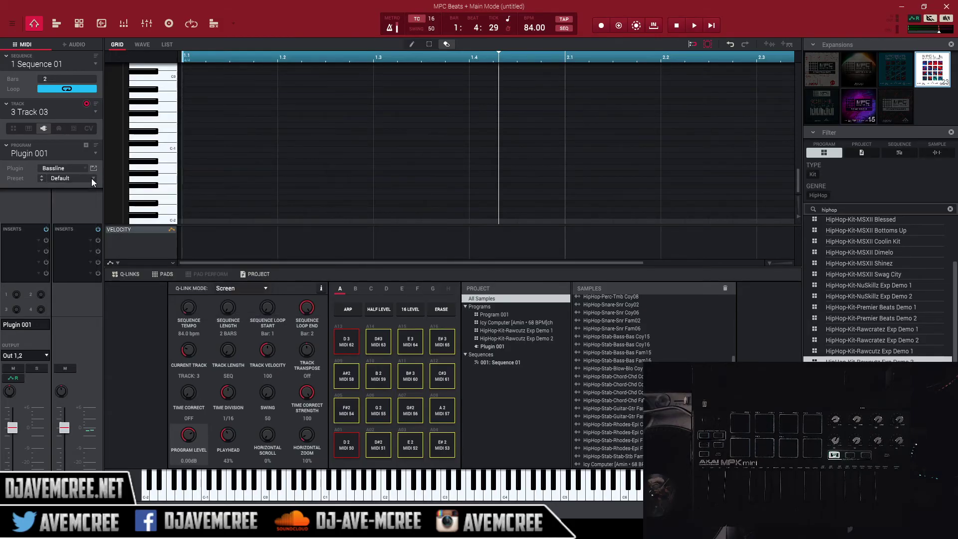
pyautogui.click(91, 178)
pyautogui.moveTo(83, 241)
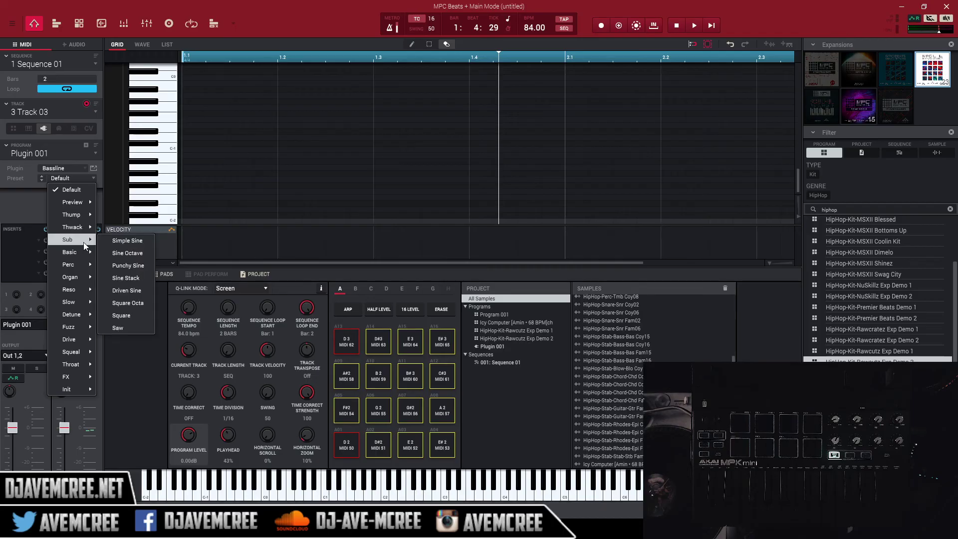
pyautogui.click(127, 240)
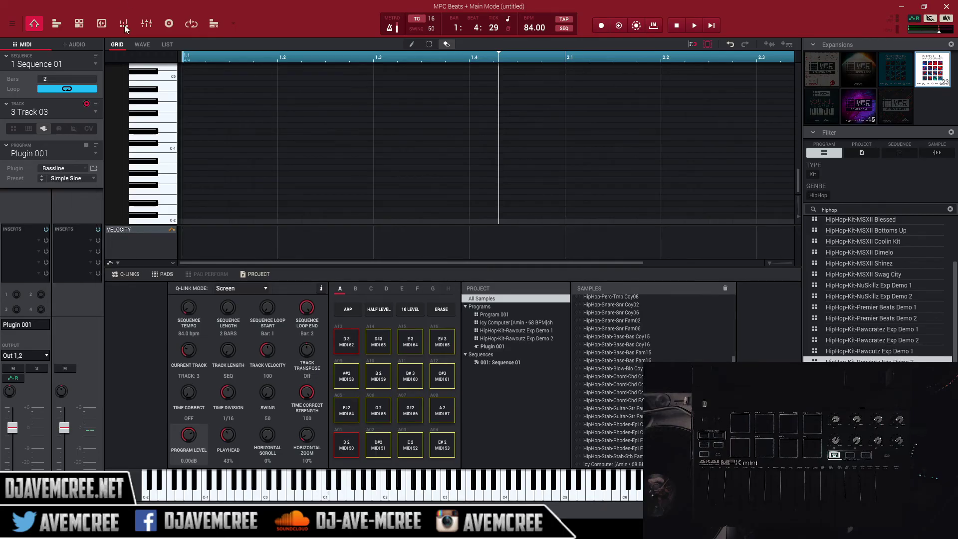
# Show the full Bassline editor and pull the bass track fader down to about -14.1 dB.
pyautogui.click(79, 23)
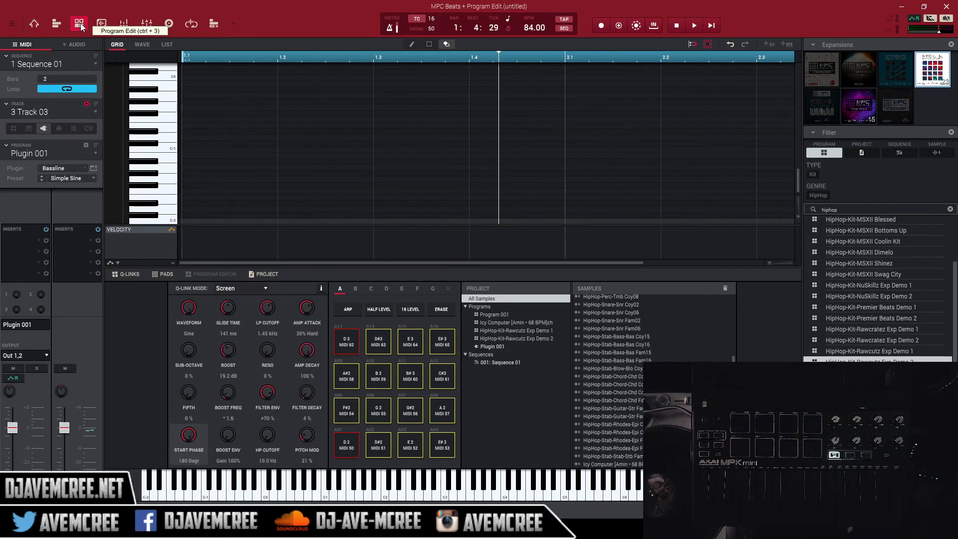
pyautogui.click(206, 274)
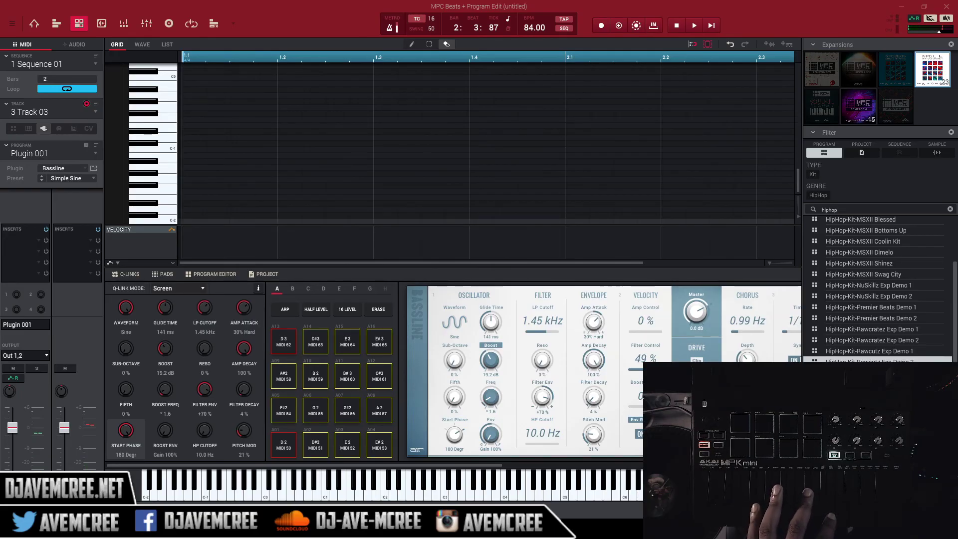
pyautogui.moveTo(13, 427); pyautogui.dragTo(13, 461)
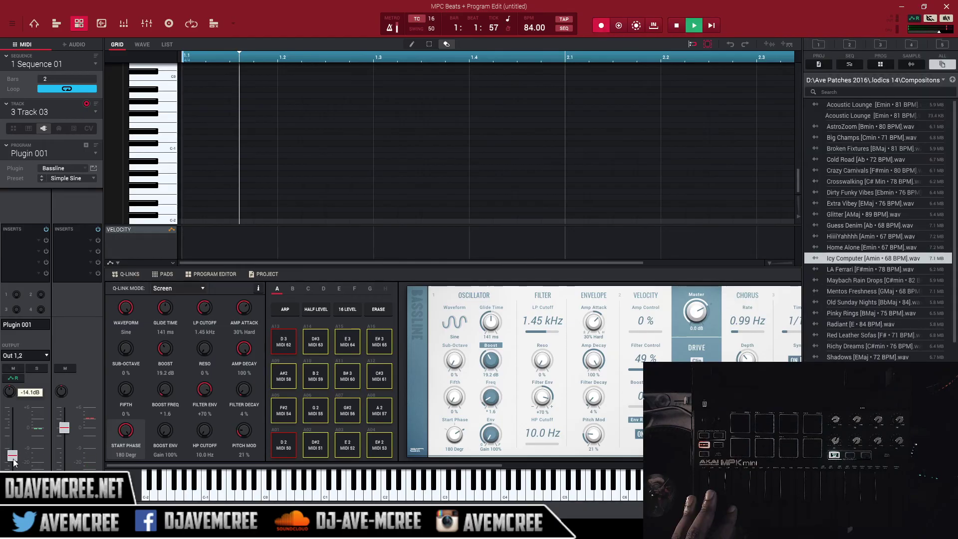
# Stop the transport and start recording again to capture a Bassline note on Track 3.
pyautogui.press('space')
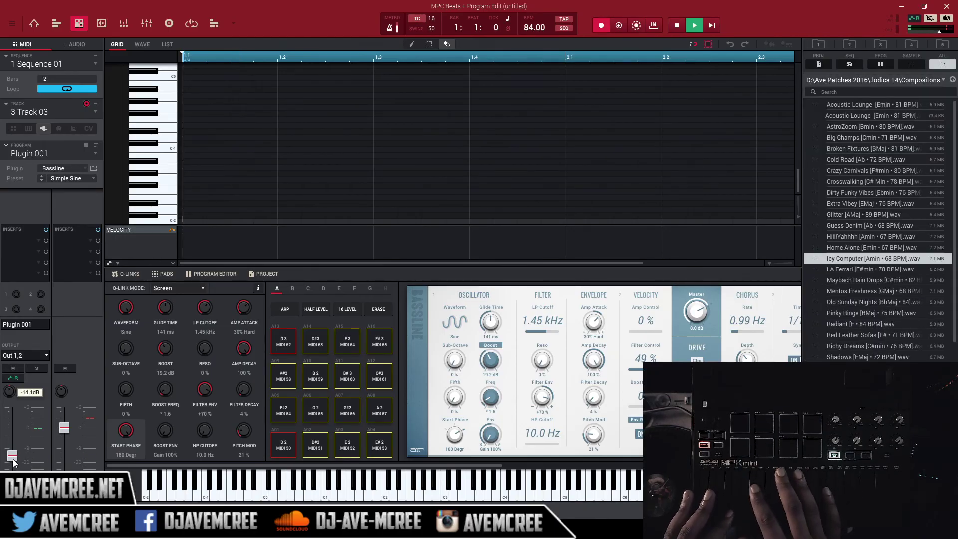
pyautogui.press('r')
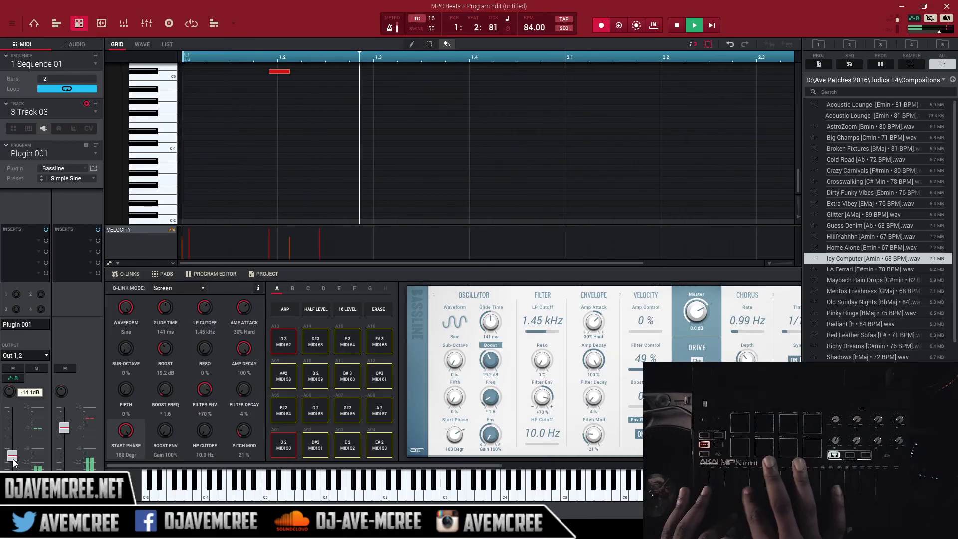